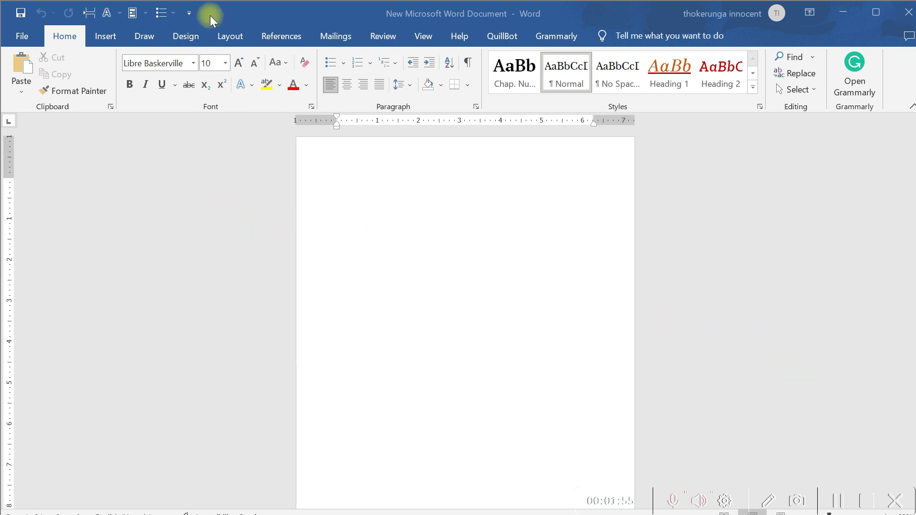
Set the page to Statement size (5.5" x 8.5") with Moderate margins
left_click(228, 36)
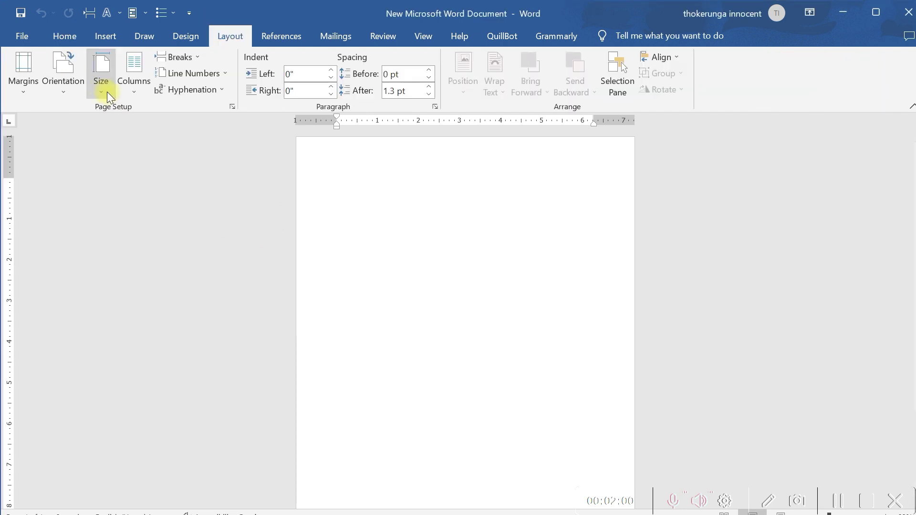
left_click(101, 94)
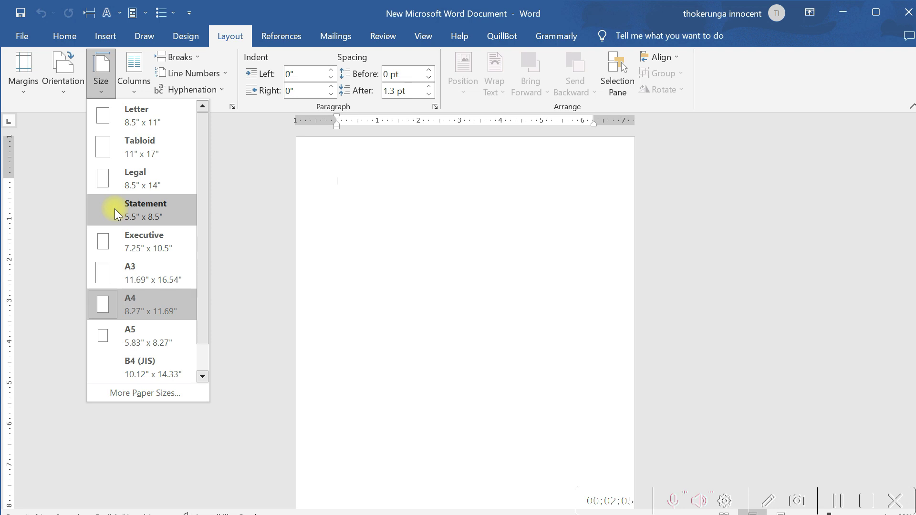
left_click(115, 208)
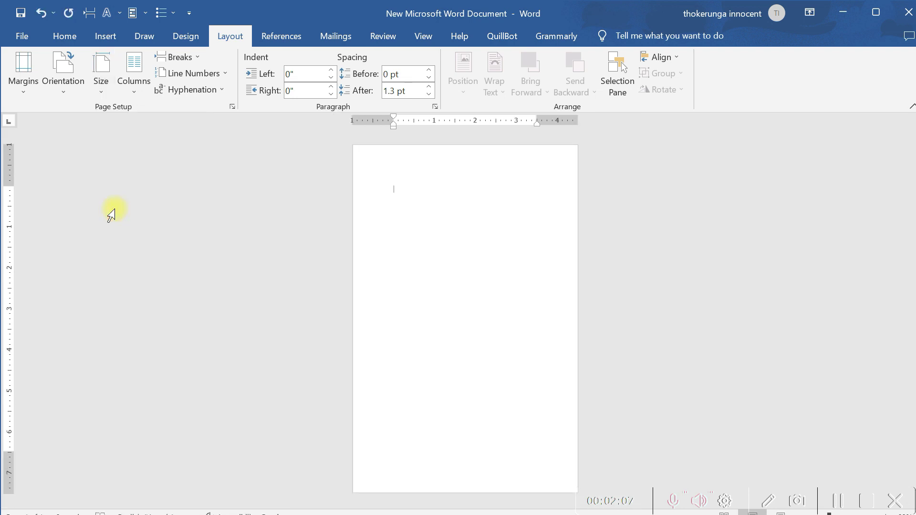
left_click(23, 95)
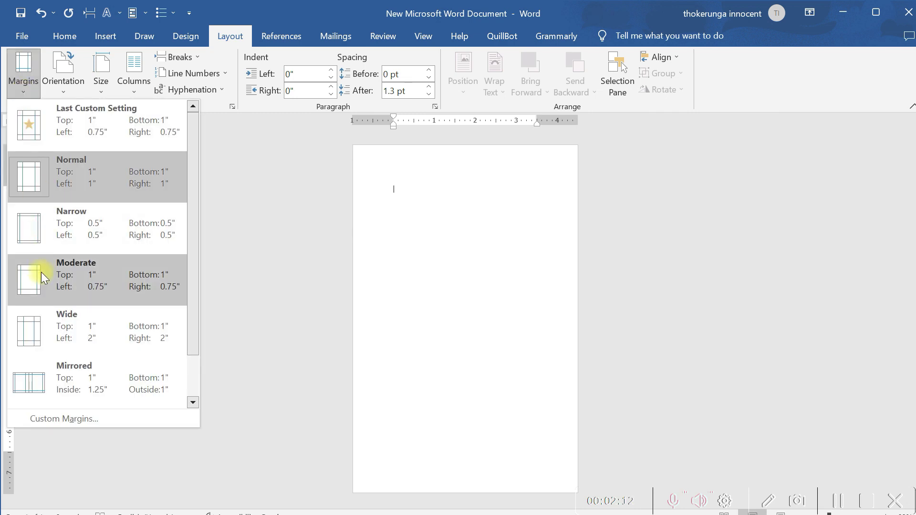
left_click(41, 273)
left_click(24, 96)
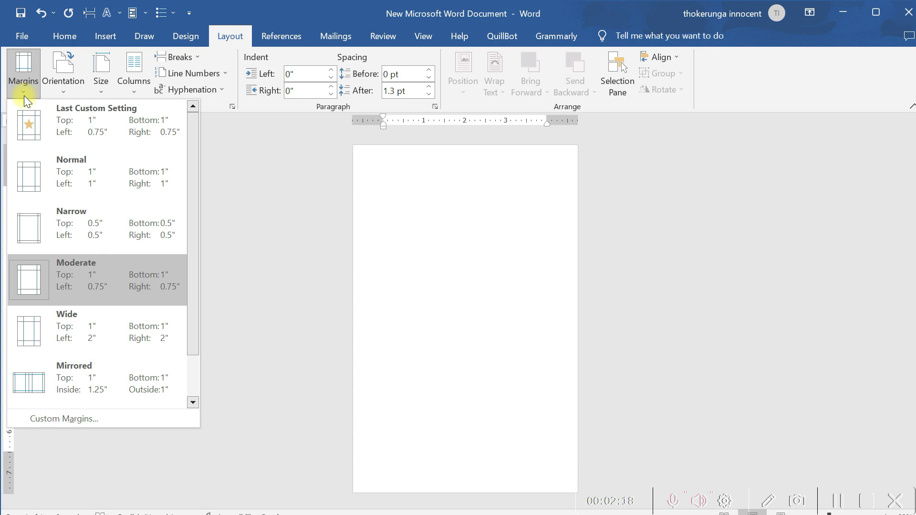
Add a thick 3 pt Box page border applied to the first page only
left_click(50, 413)
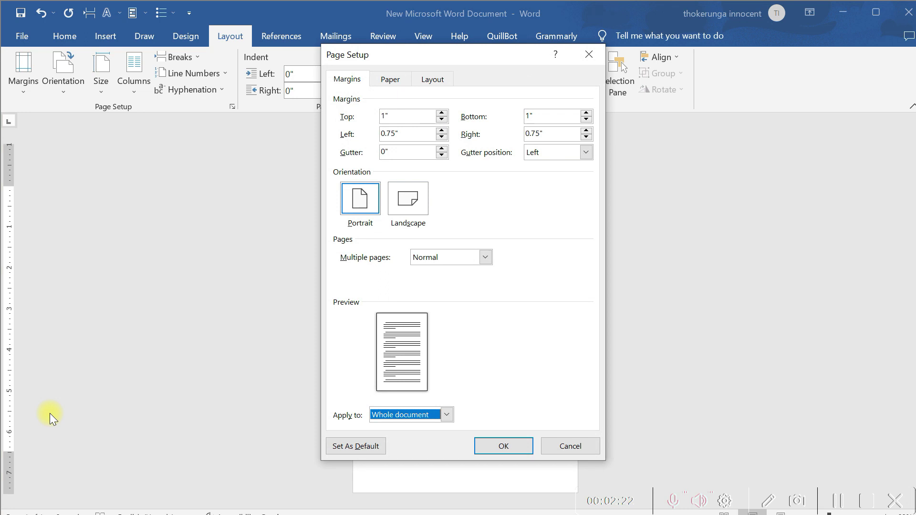
left_click(427, 82)
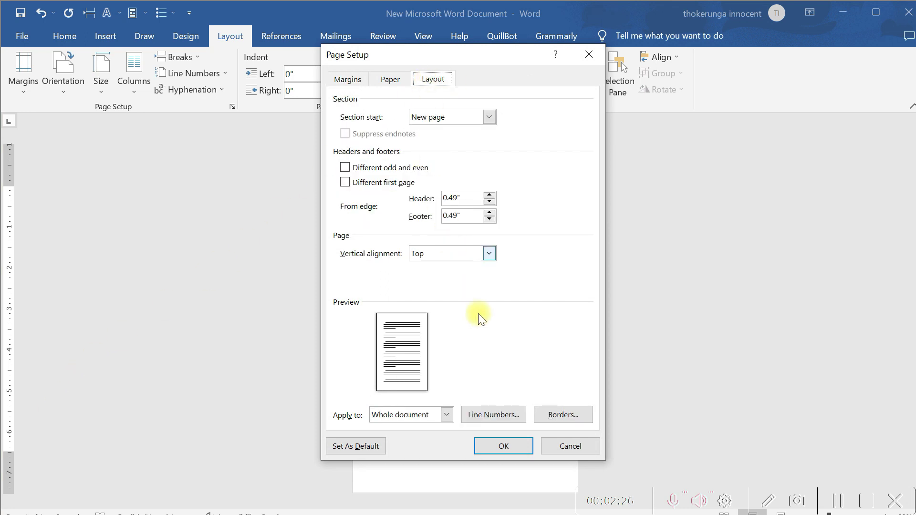
left_click(554, 416)
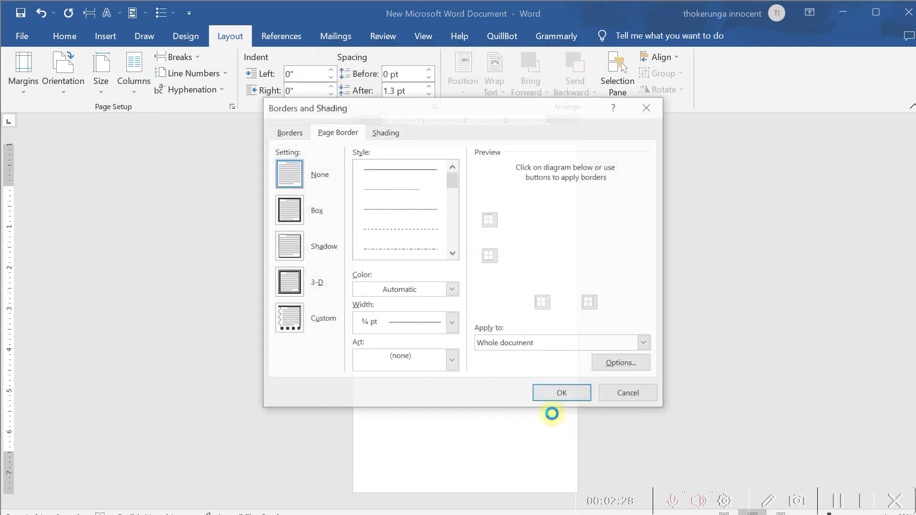
left_click(453, 253)
left_click(453, 253)
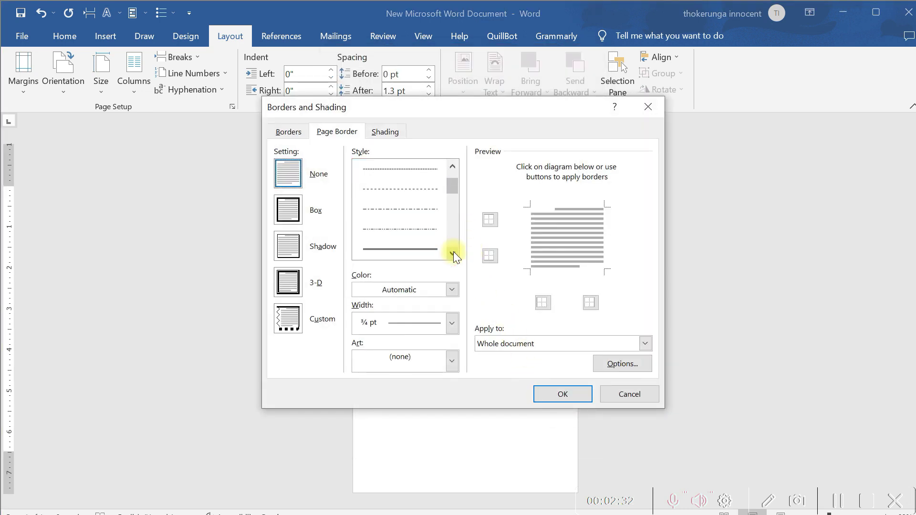
left_click(332, 130)
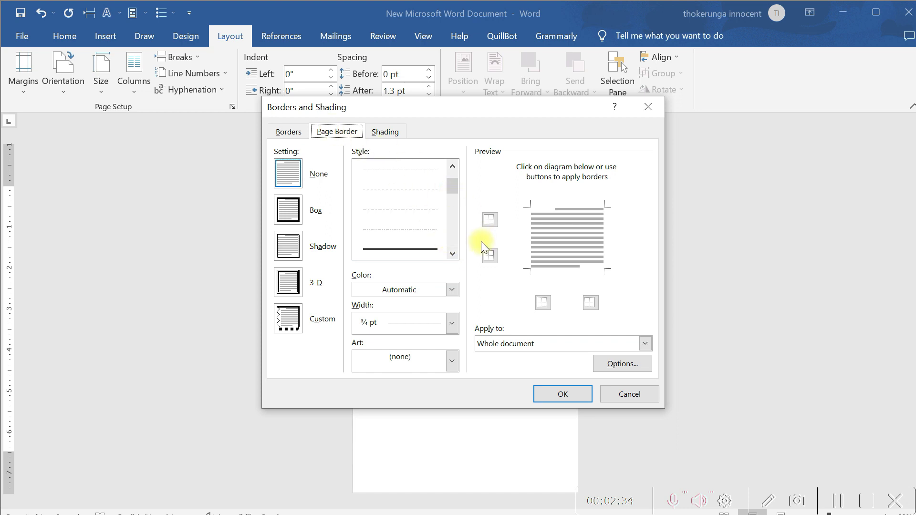
left_click(453, 253)
left_click(453, 252)
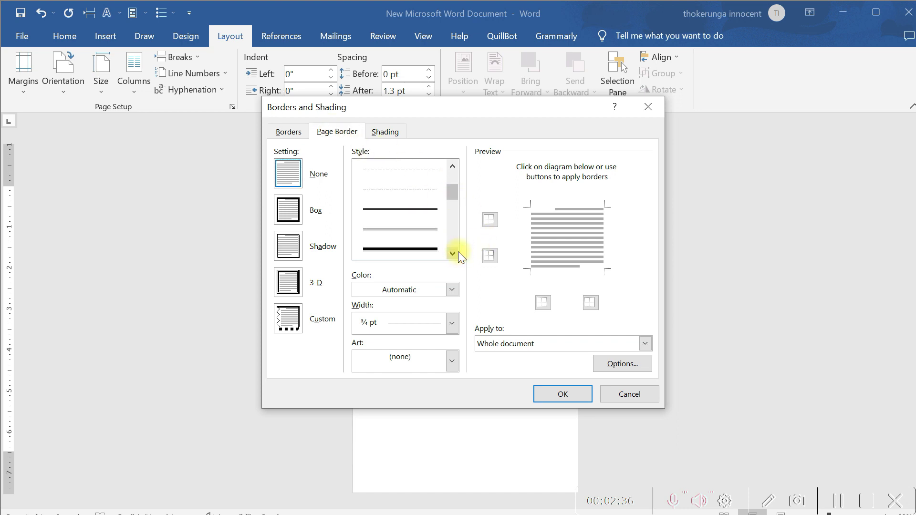
left_click(452, 253)
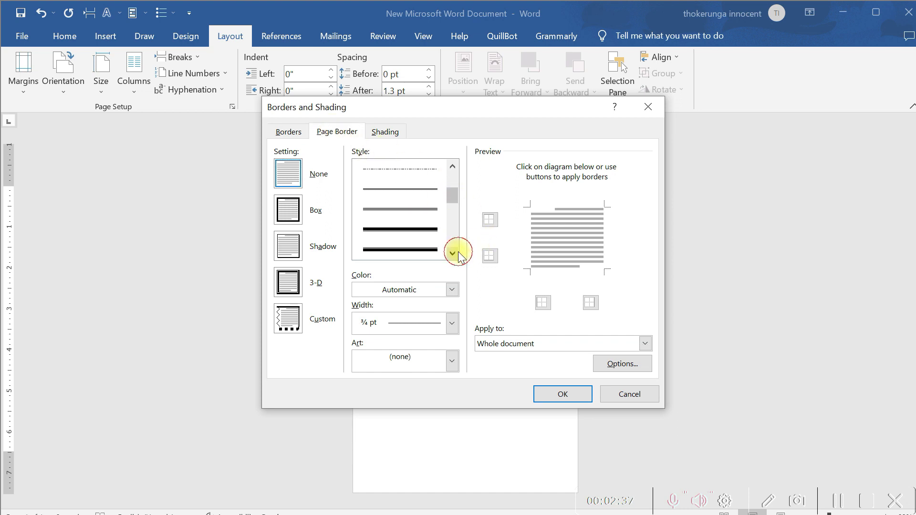
left_click(387, 231)
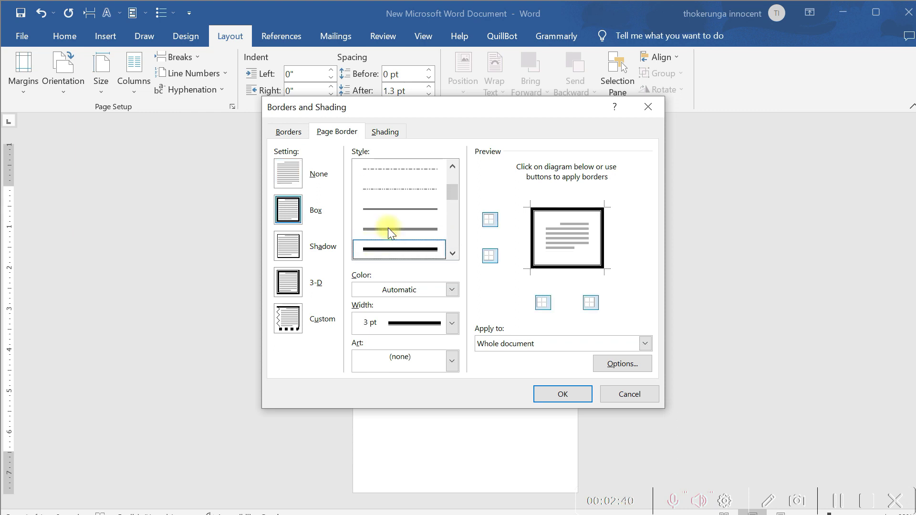
left_click(645, 344)
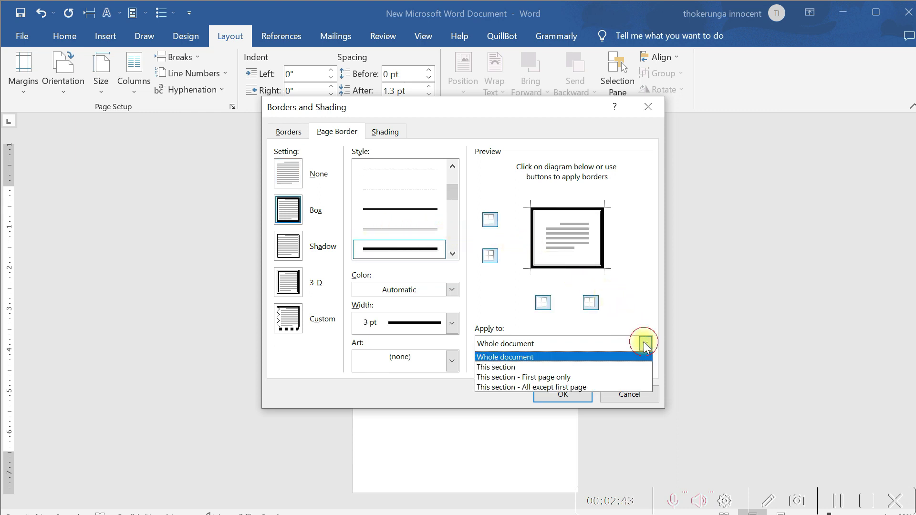
left_click(507, 378)
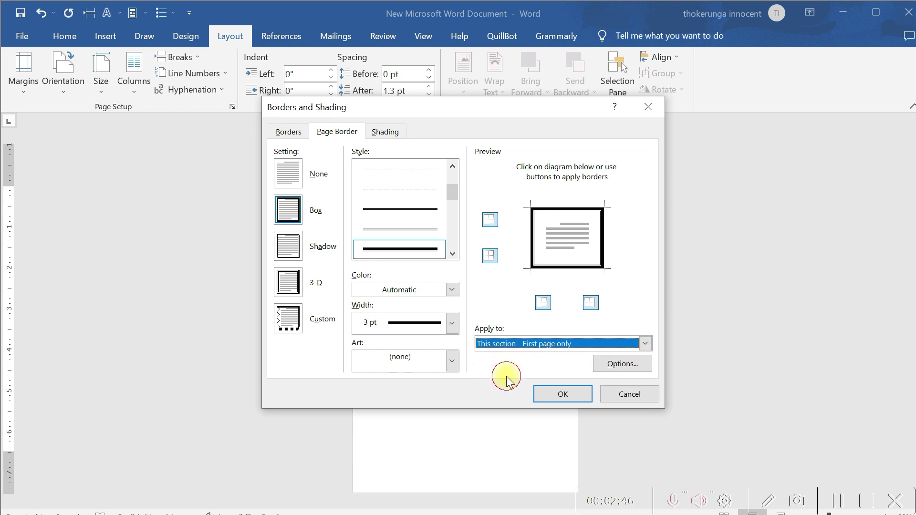
left_click(556, 392)
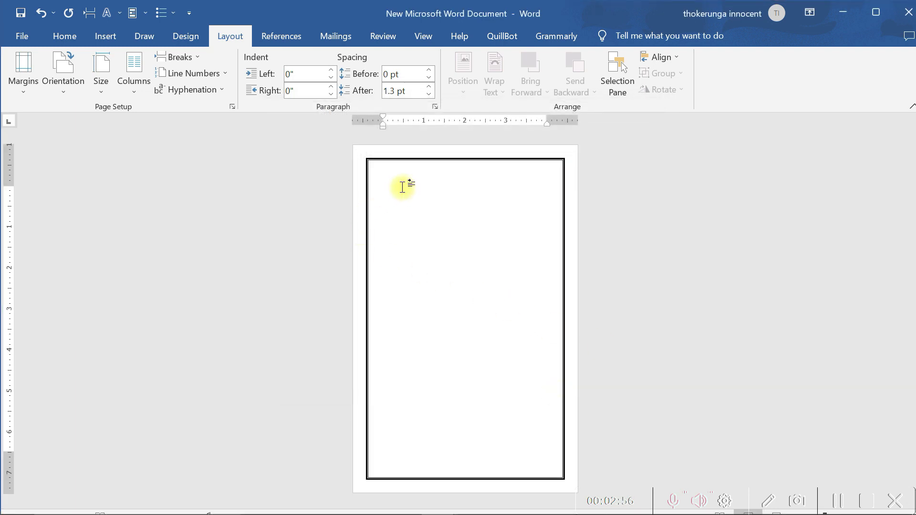
Type the title 'weekly meal planner' and capitalise it to 'Weekly'
type("week")
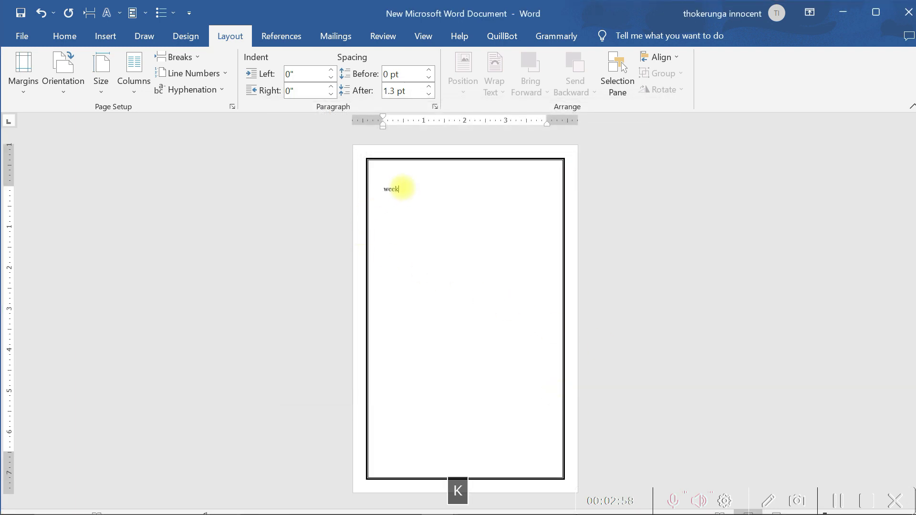
type("ly meal ")
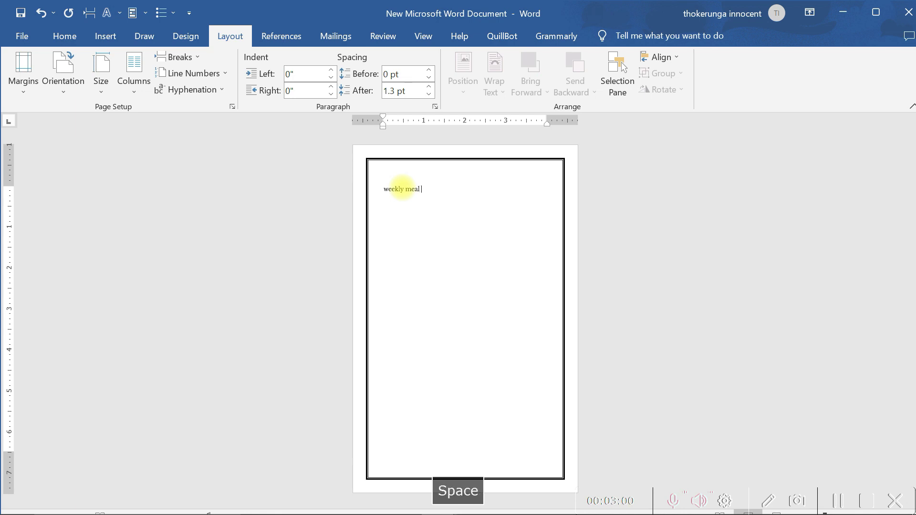
type("planner")
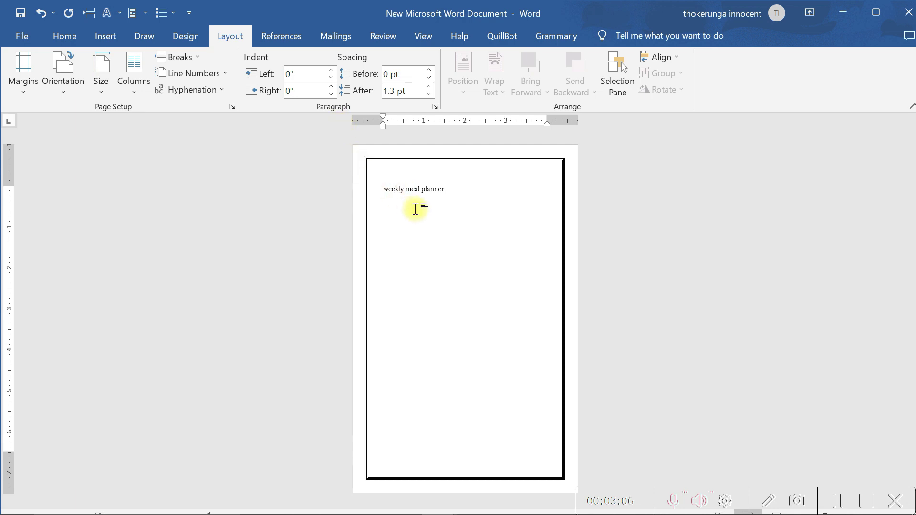
left_click(389, 191)
key("BackSpace")
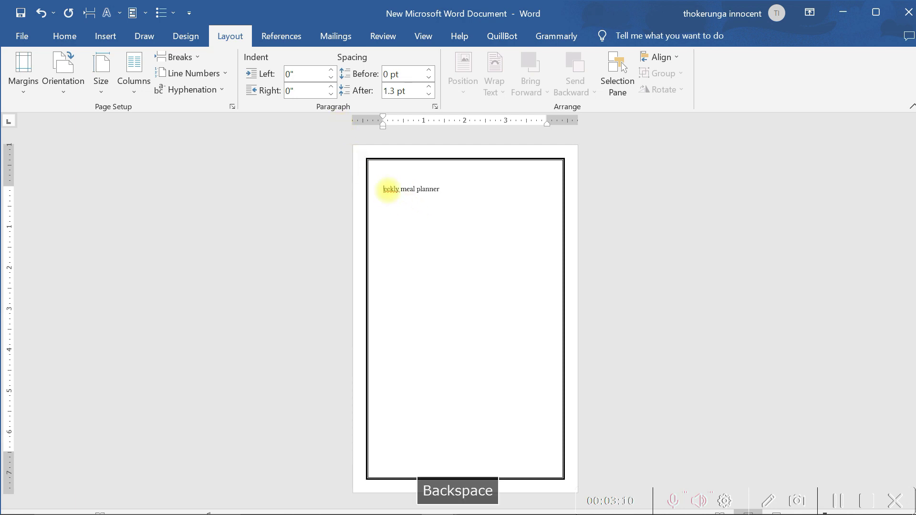
key("Caps_Lock")
type("W")
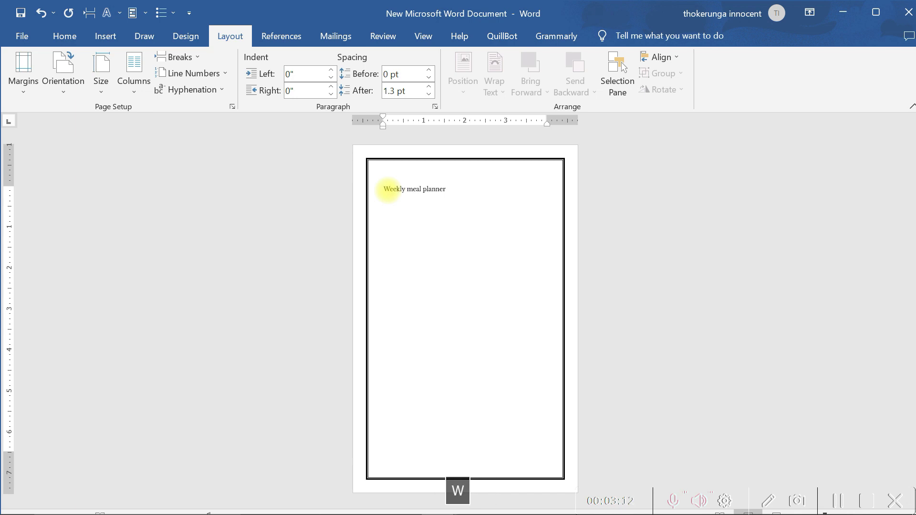
Break the title so Weekly, meal and planner each sit on their own line
left_click_drag(406, 189, 378, 188)
left_click(409, 188)
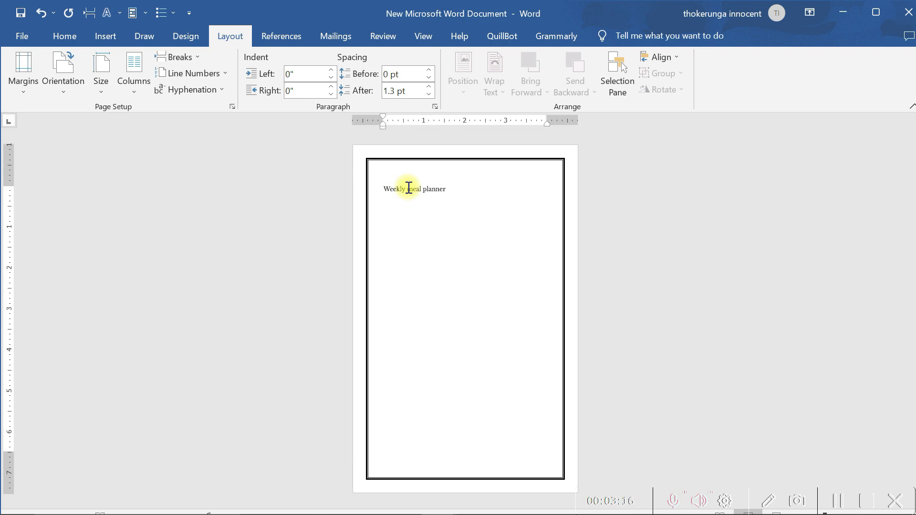
key("Return")
left_click(400, 201)
key("Return")
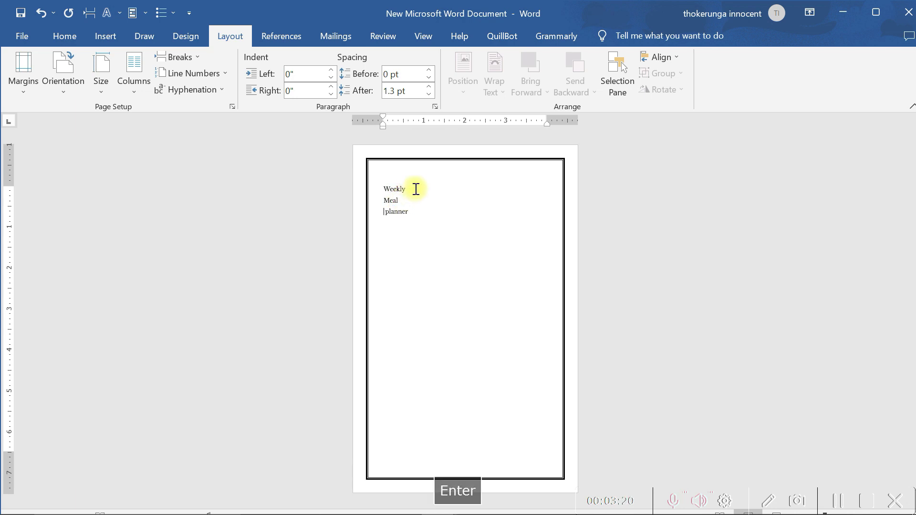
Enlarge Weekly to 24 pt and set it in Brush Script MT
left_click_drag(414, 189, 384, 189)
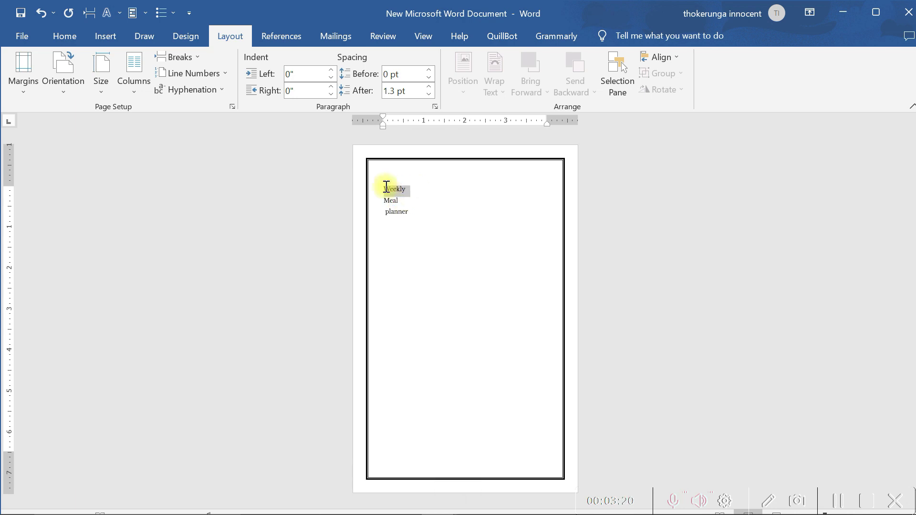
left_click(68, 35)
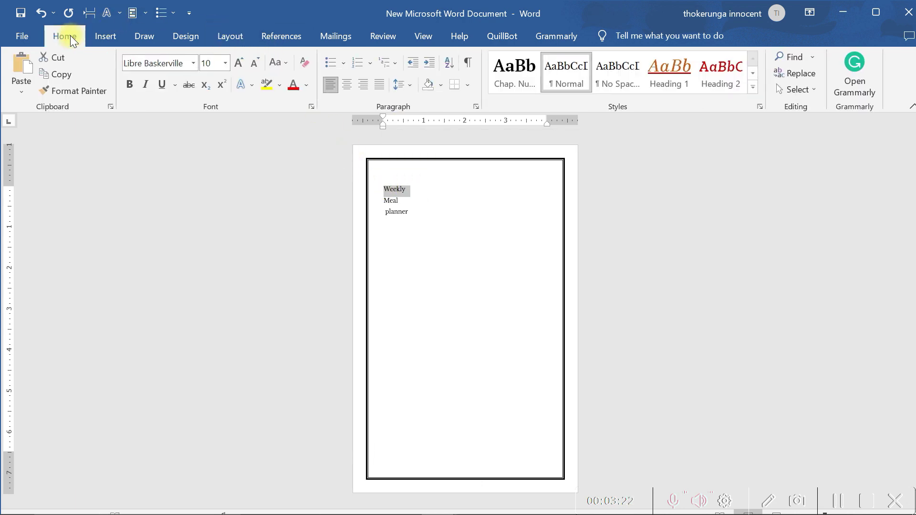
left_click(243, 64)
left_click(243, 64)
left_click(244, 64)
left_click(244, 64)
left_click(243, 64)
left_click(244, 64)
left_click(243, 64)
left_click(243, 64)
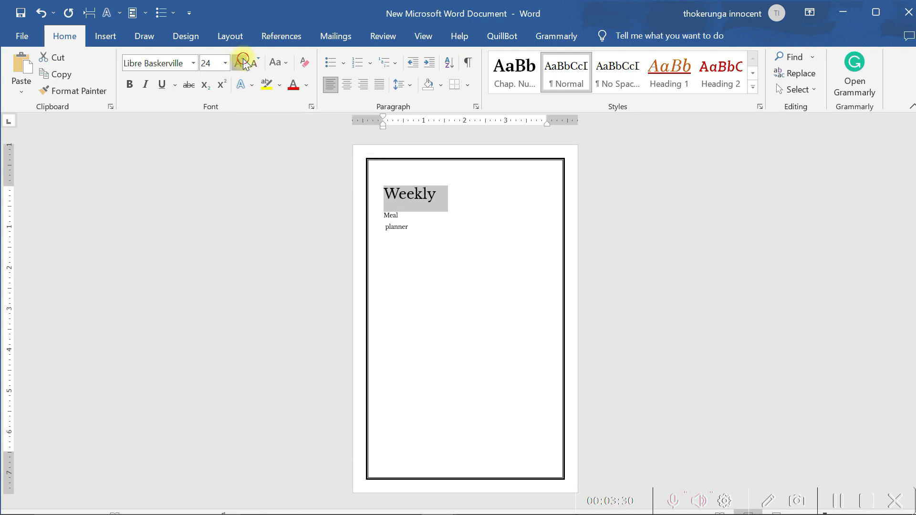
left_click(243, 64)
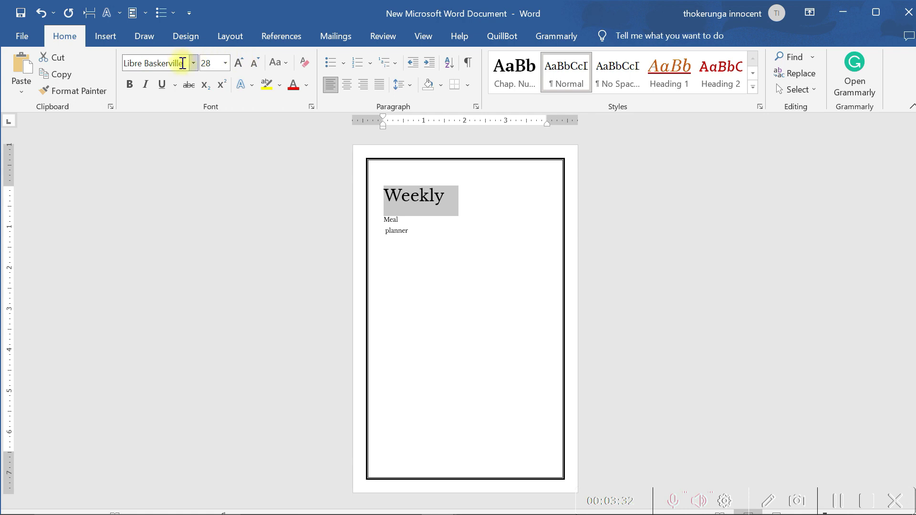
left_click(196, 63)
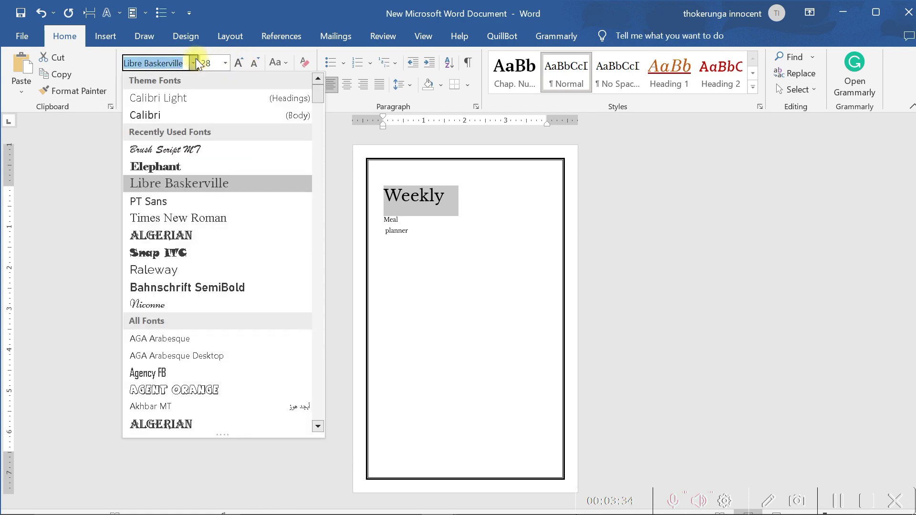
left_click(190, 150)
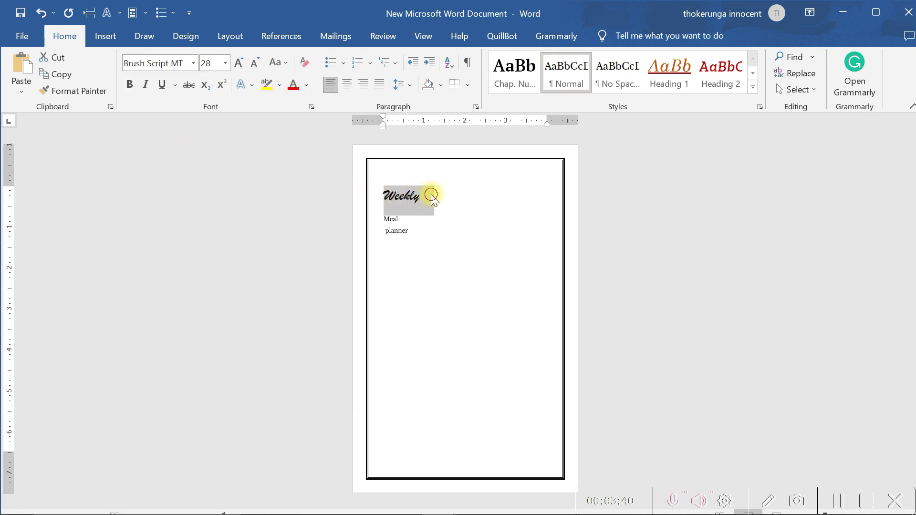
Grow Weekly to 72 pt and centre it on the page
left_click_drag(425, 200, 385, 199)
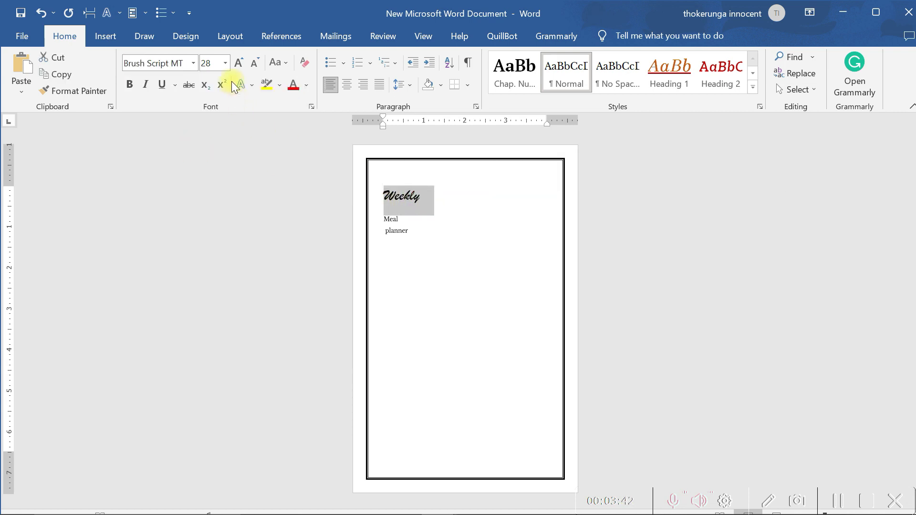
left_click(239, 63)
left_click(239, 63)
left_click(241, 63)
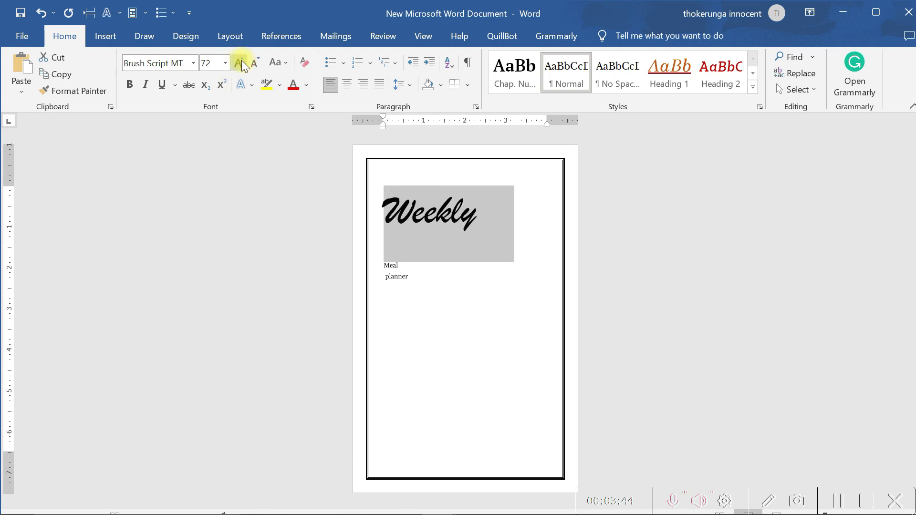
left_click(346, 84)
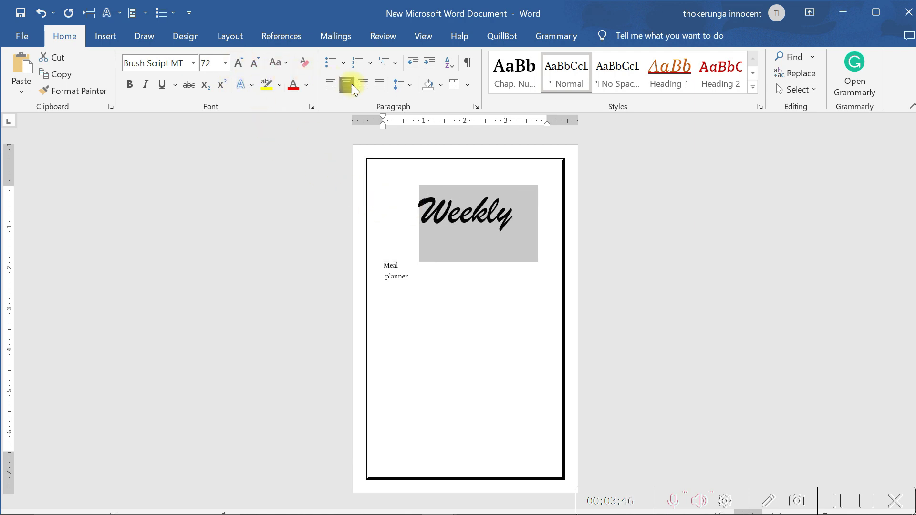
left_click(446, 279)
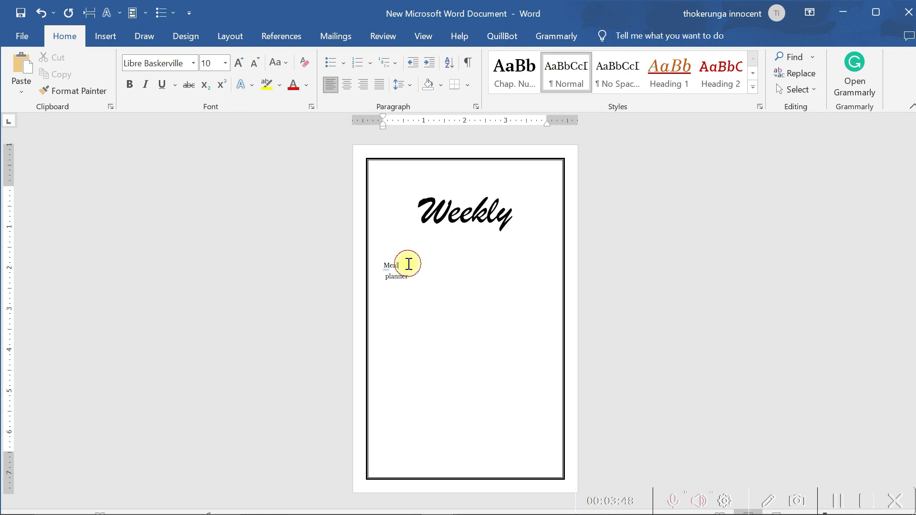
Enlarge the word Meal to 72 pt
left_click(407, 267)
left_click_drag(407, 268, 382, 266)
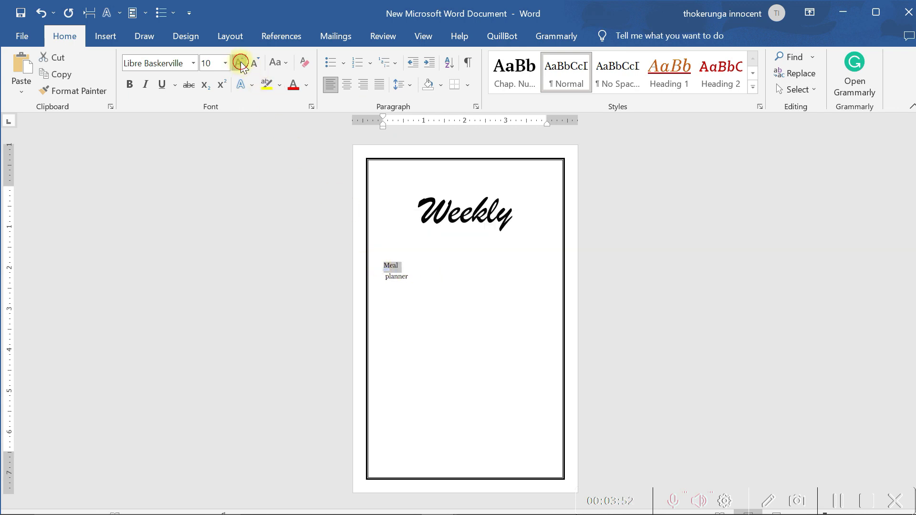
left_click(240, 63)
left_click(240, 62)
left_click(240, 63)
left_click(240, 63)
double_click(240, 63)
double_click(240, 63)
double_click(240, 63)
double_click(240, 63)
left_click(240, 63)
Set Meal in the Elephant font, then select the word planner
left_click(194, 63)
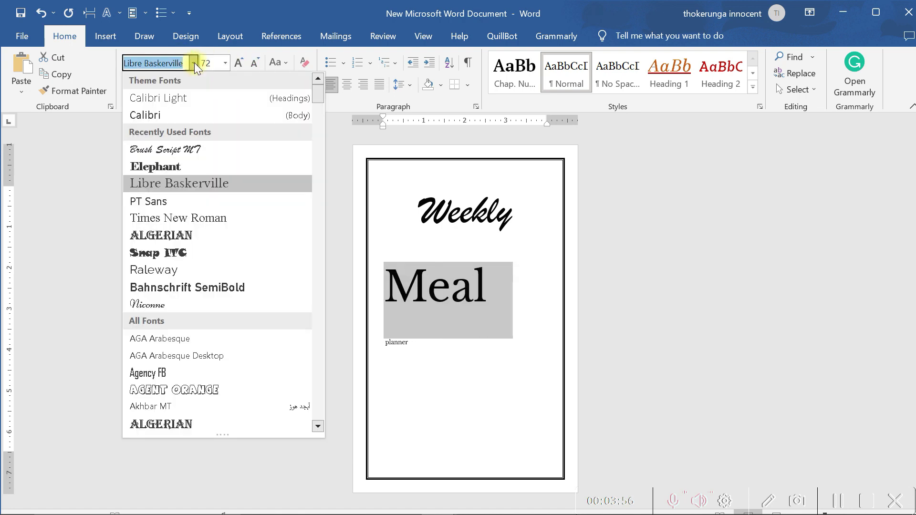
left_click(197, 168)
left_click(426, 305)
left_click(390, 290)
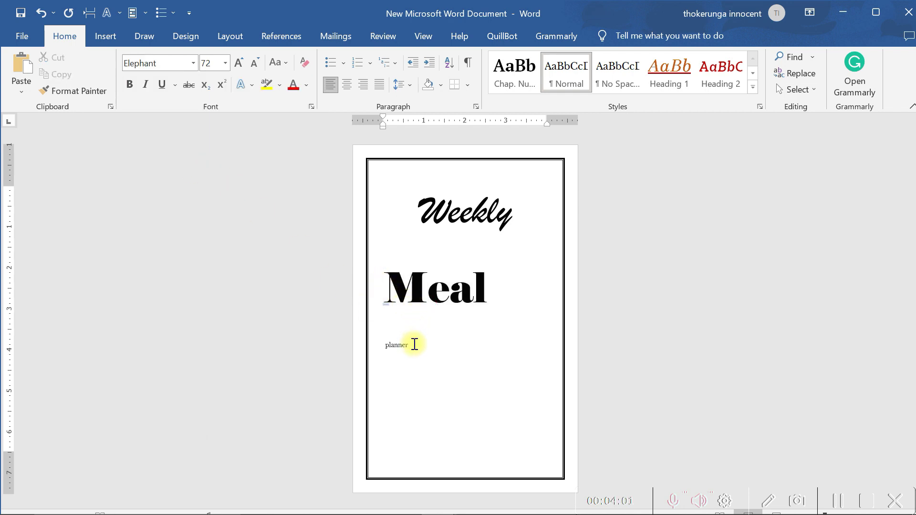
left_click_drag(412, 345, 381, 345)
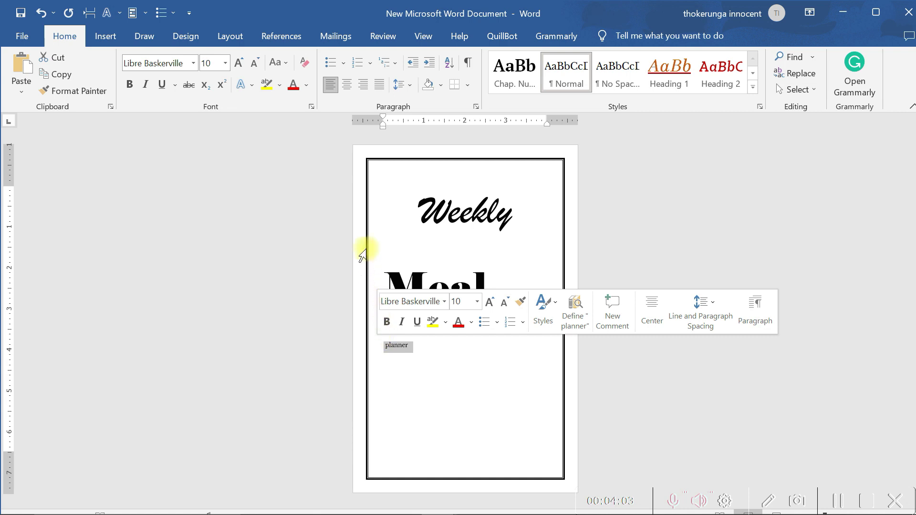
Centre planner and Meal, and enlarge planner to 24 pt
left_click(349, 88)
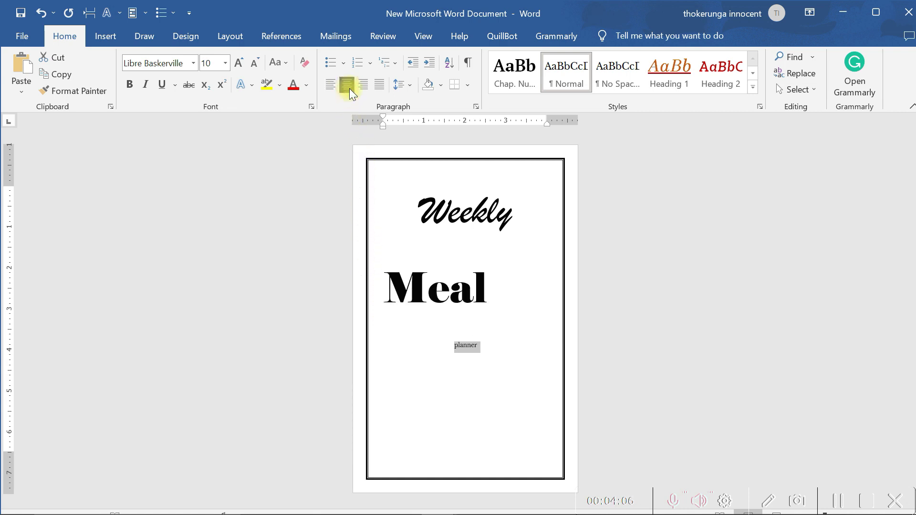
left_click_drag(496, 296, 398, 286)
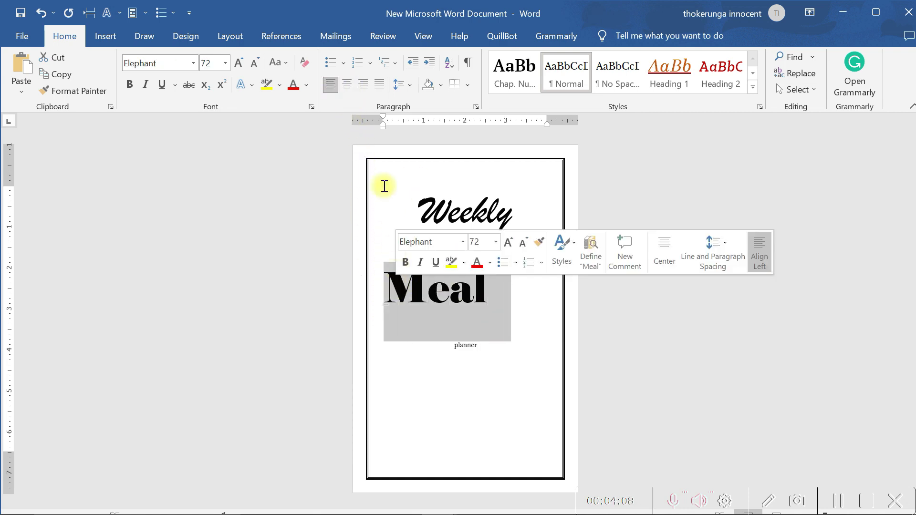
left_click(348, 86)
left_click_drag(483, 348, 446, 352)
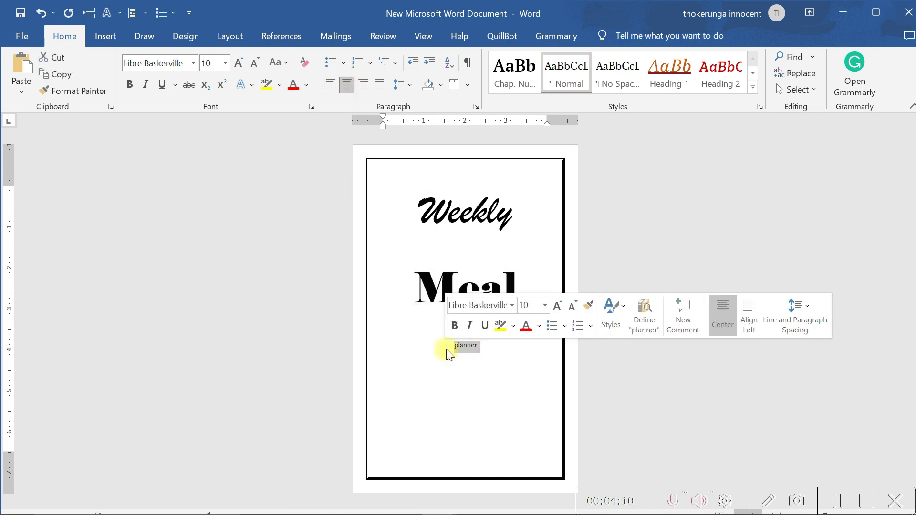
left_click(241, 63)
left_click(242, 63)
left_click(241, 63)
left_click(241, 63)
left_click(242, 63)
left_click(242, 63)
left_click(241, 63)
left_click(241, 63)
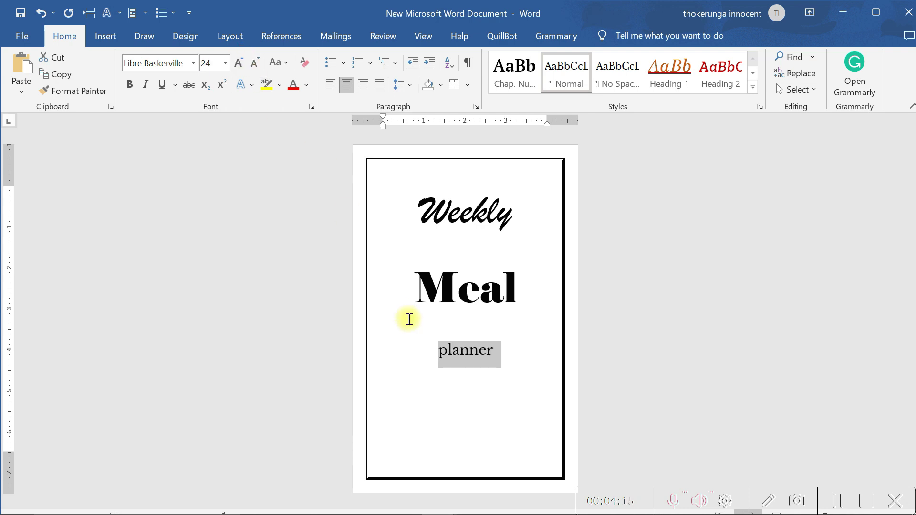
Replace the lowercase p so the word reads 'Planner'
left_click(445, 355)
key("BackSpace")
key("Caps_Lock")
type("p")
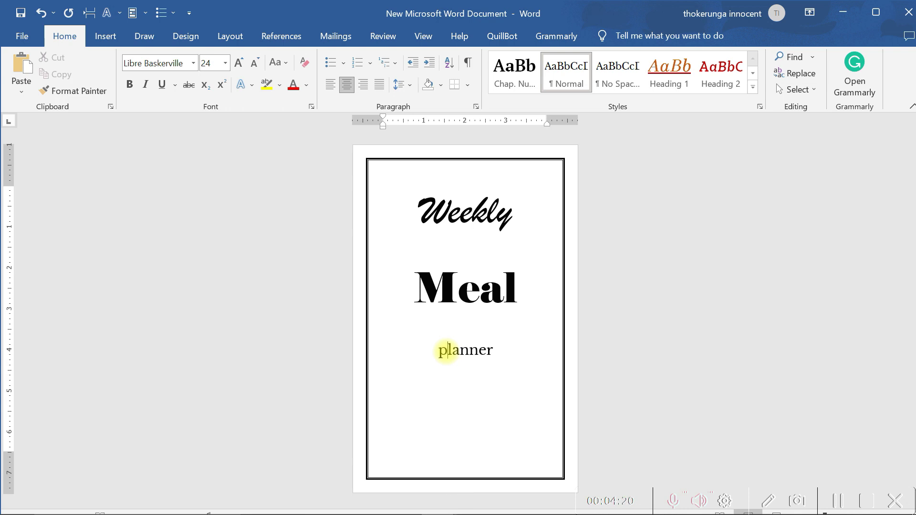
key("BackSpace")
key("Caps_Lock")
type("P")
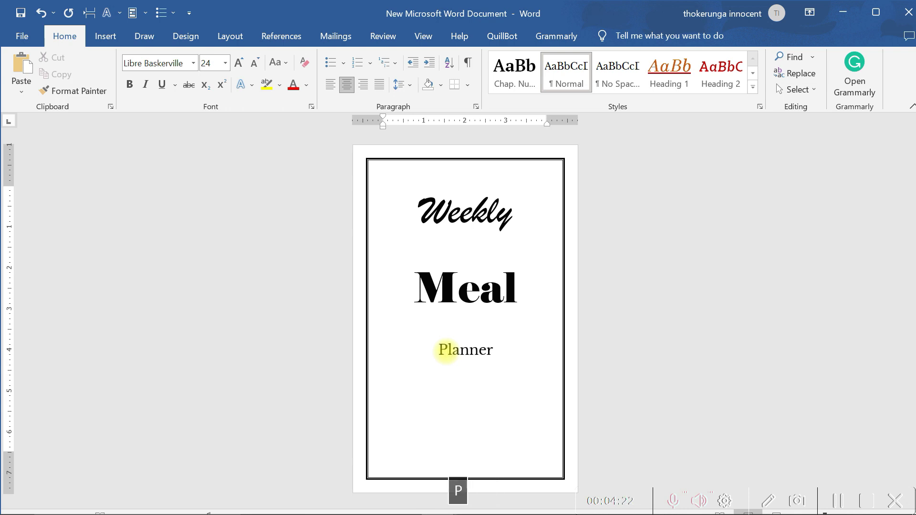
Set Planner in the Elephant font at 48 pt
left_click_drag(501, 352, 443, 351)
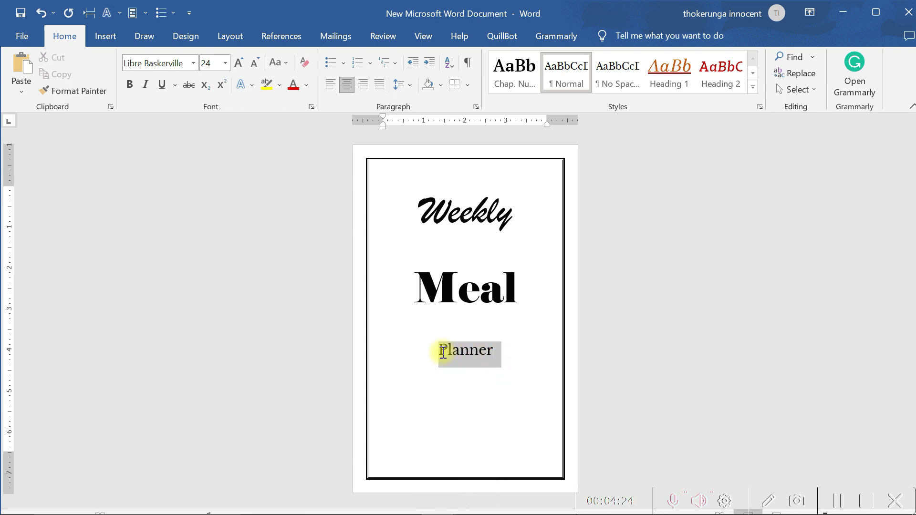
left_click(193, 62)
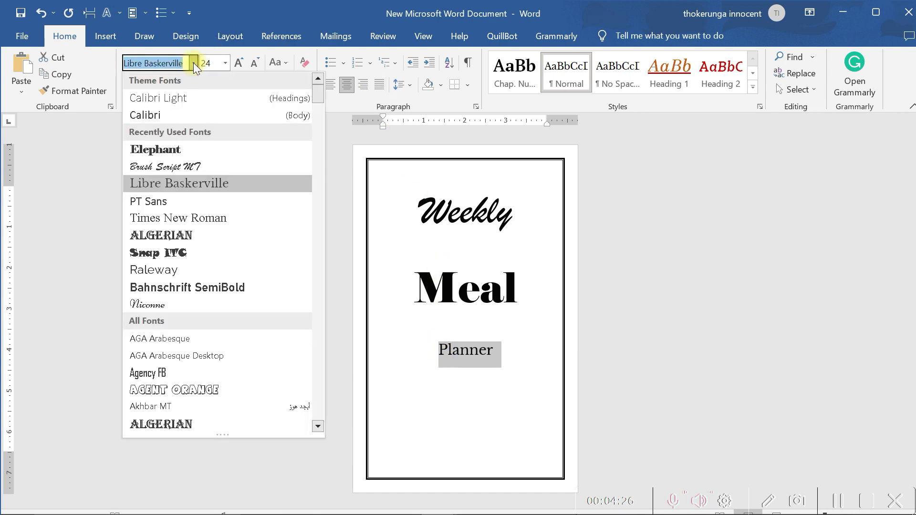
left_click(188, 147)
left_click(240, 62)
left_click(239, 63)
left_click(240, 63)
left_click(239, 62)
left_click(239, 63)
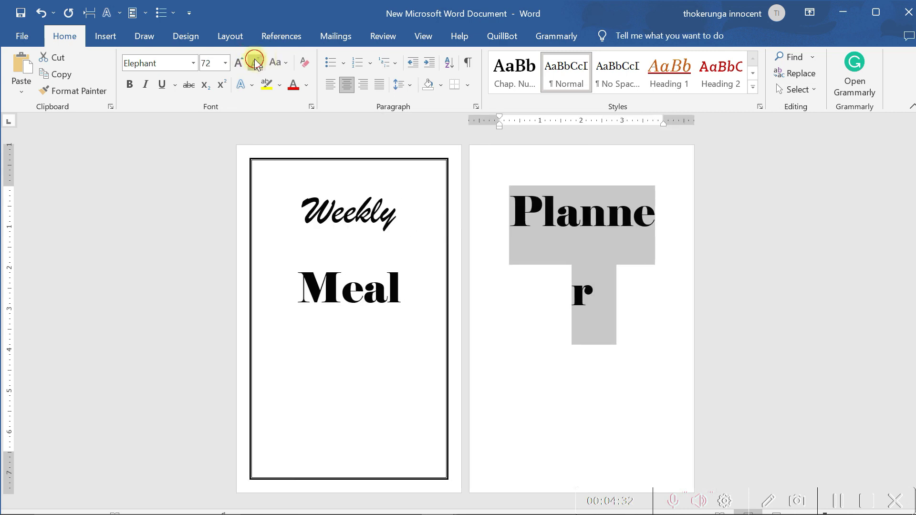
left_click(254, 62)
left_click(476, 353)
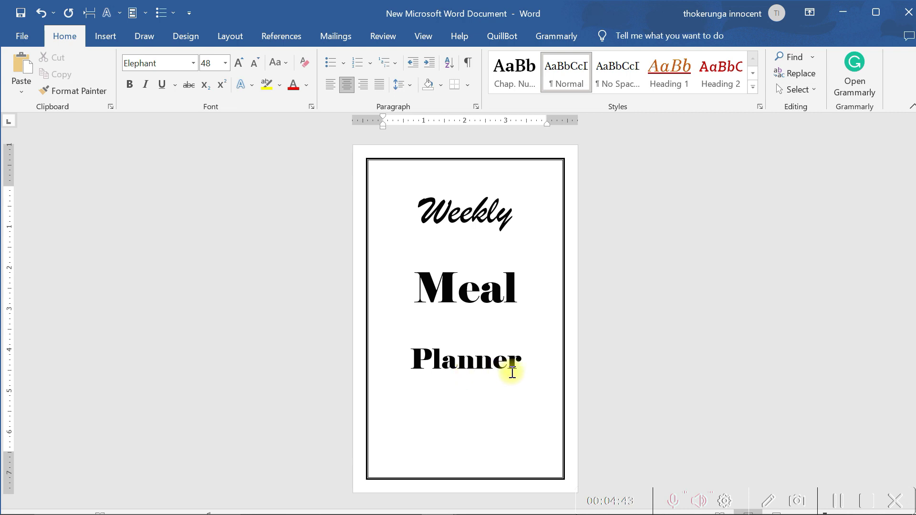
Give the Weekly, Meal, Planner lines single spacing and 0 pt spacing after
left_click_drag(523, 368, 425, 225)
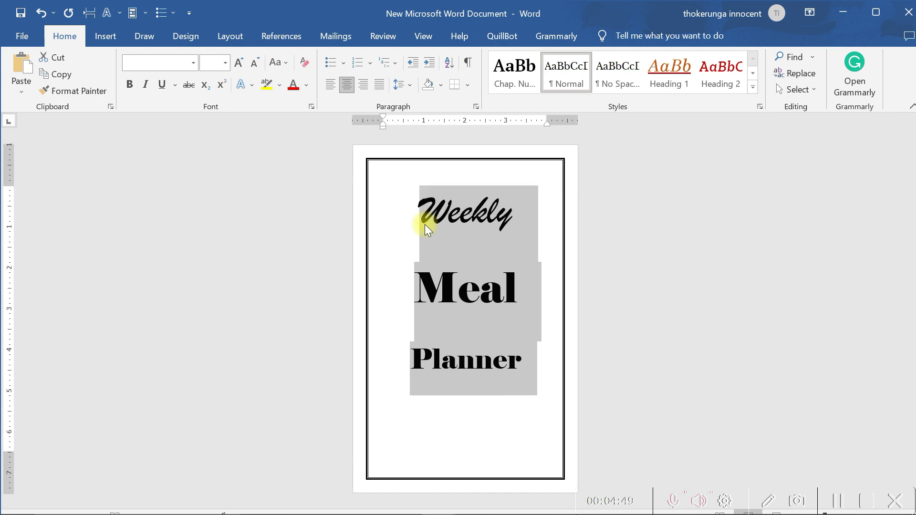
key("ctrl+1")
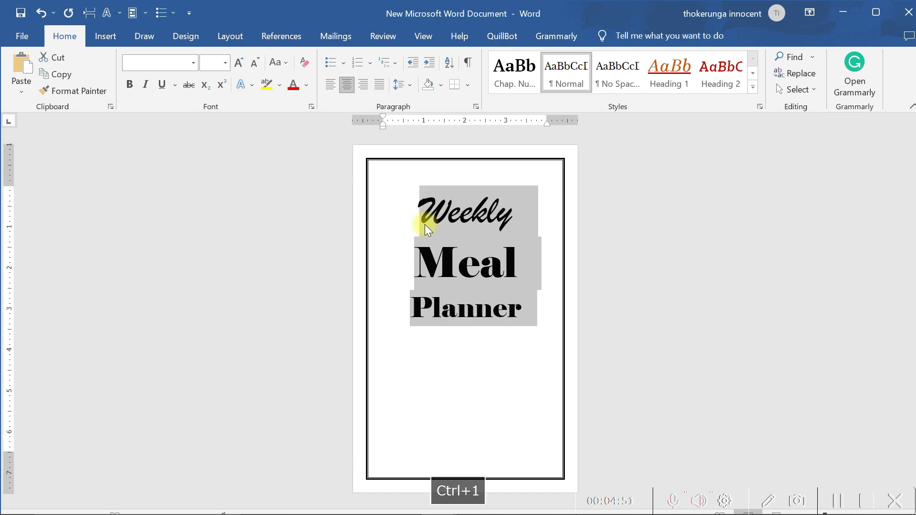
left_click(527, 305)
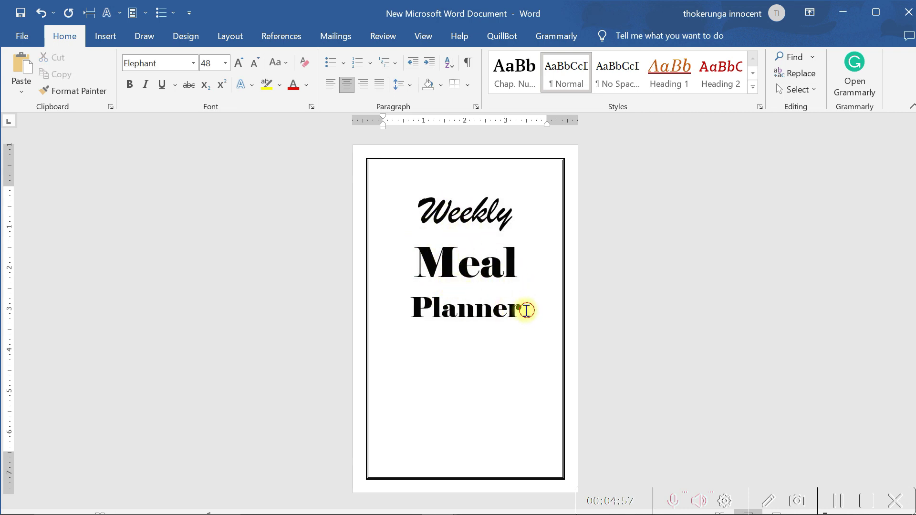
left_click_drag(525, 308, 425, 228)
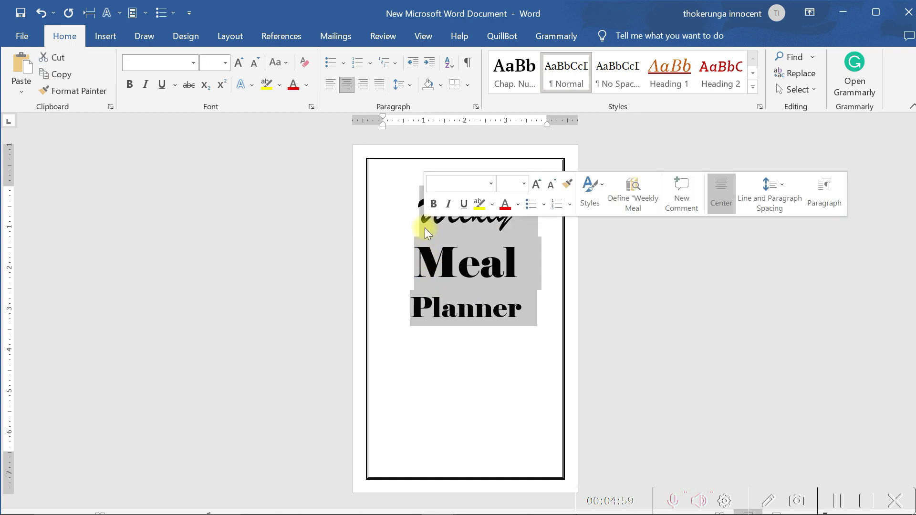
left_click(411, 87)
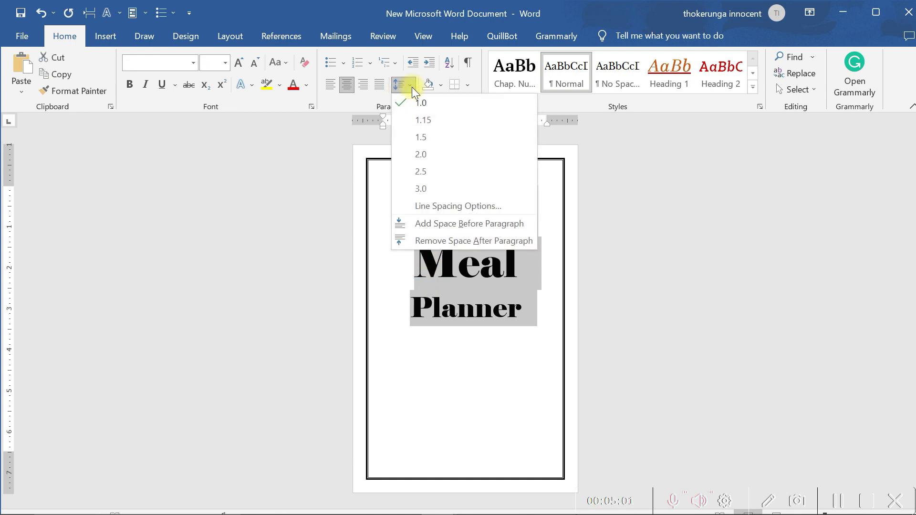
left_click(450, 208)
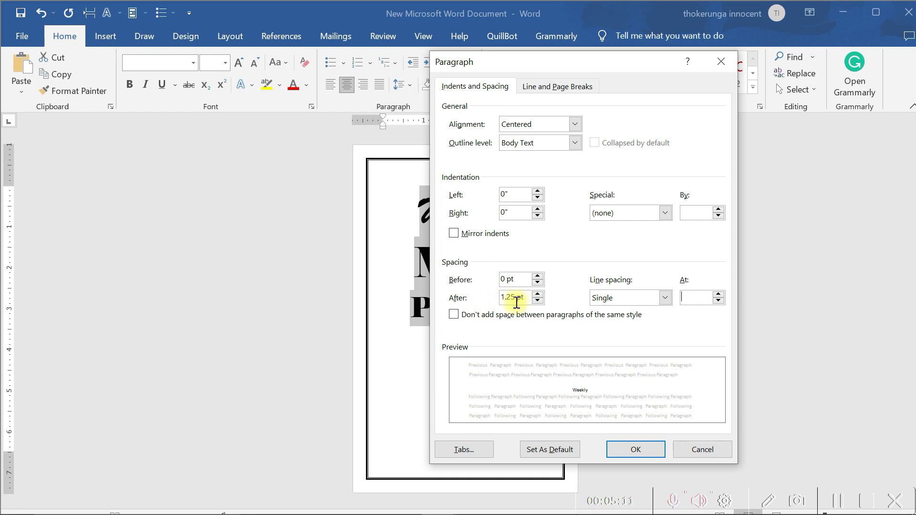
left_click(537, 301)
Confirm the 0 pt paragraph spacing and change Meal to uppercase MEAL
left_click(636, 449)
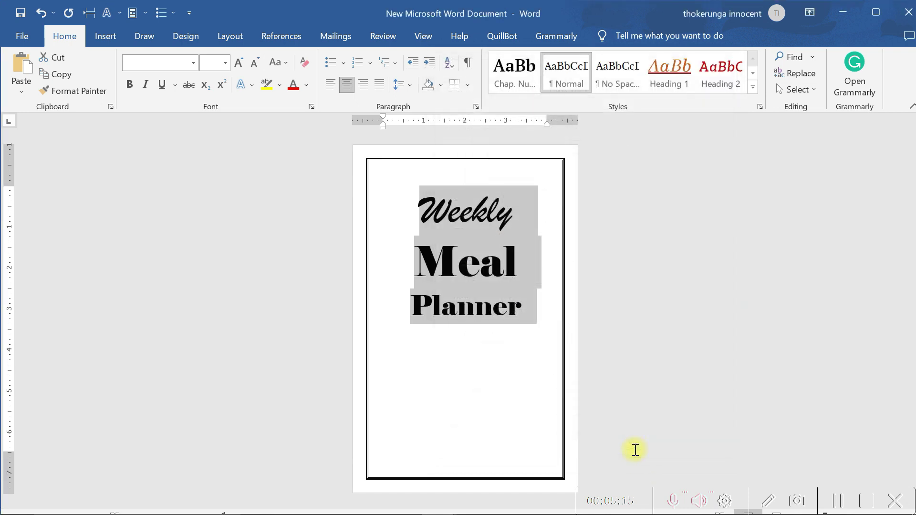
left_click(503, 309)
left_click_drag(532, 309, 442, 299)
left_click_drag(530, 267, 417, 269)
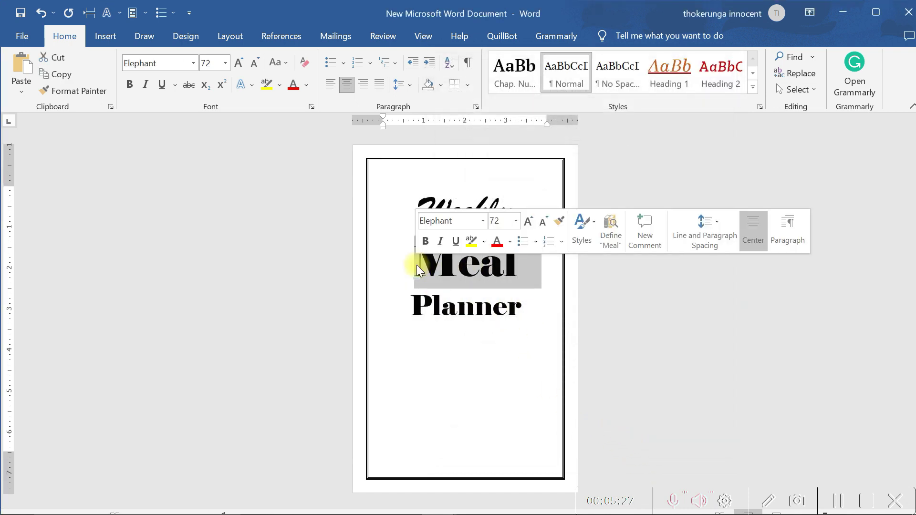
left_click(284, 67)
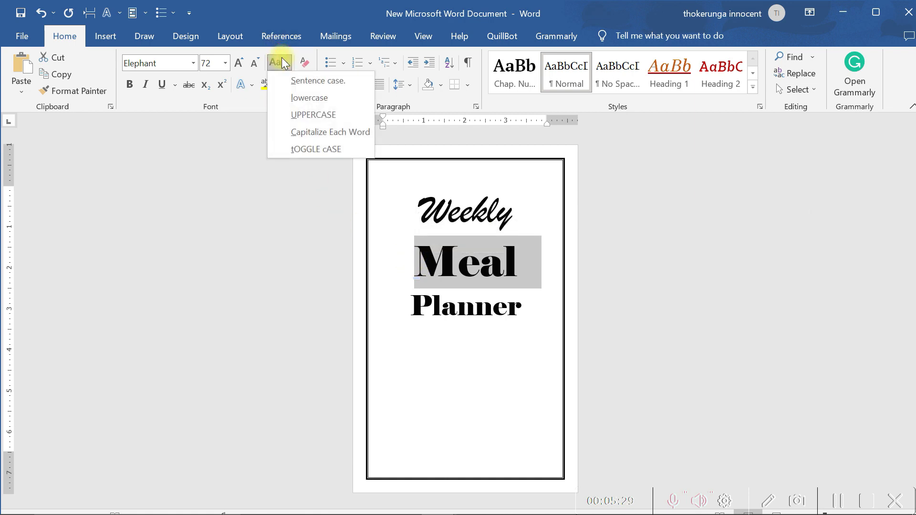
left_click(315, 115)
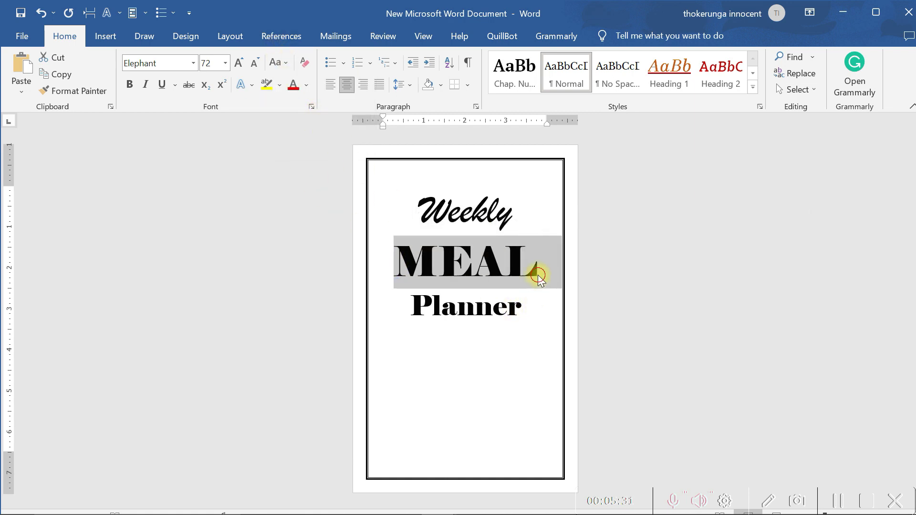
left_click(538, 276)
Change Planner to uppercase PLANNER and make it bold
left_click(526, 307)
left_click_drag(474, 308, 408, 308)
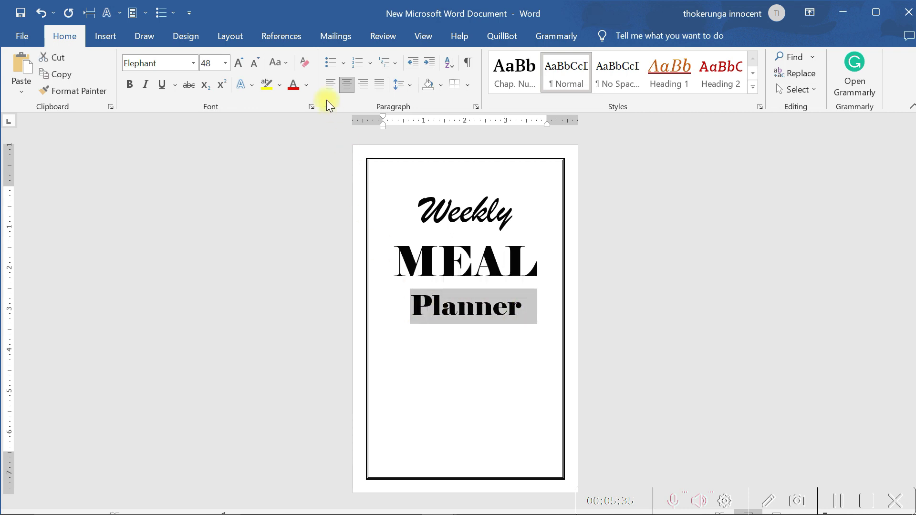
left_click(280, 63)
left_click(305, 115)
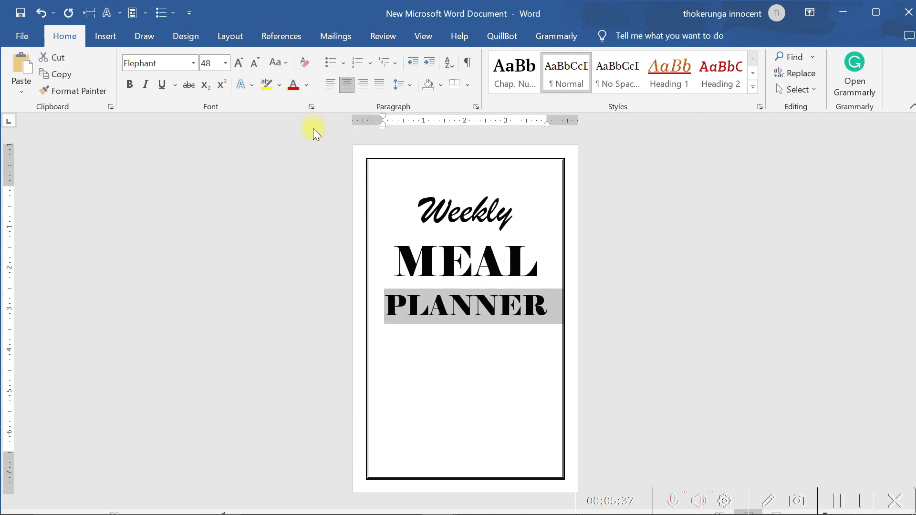
left_click(539, 291)
left_click(423, 205)
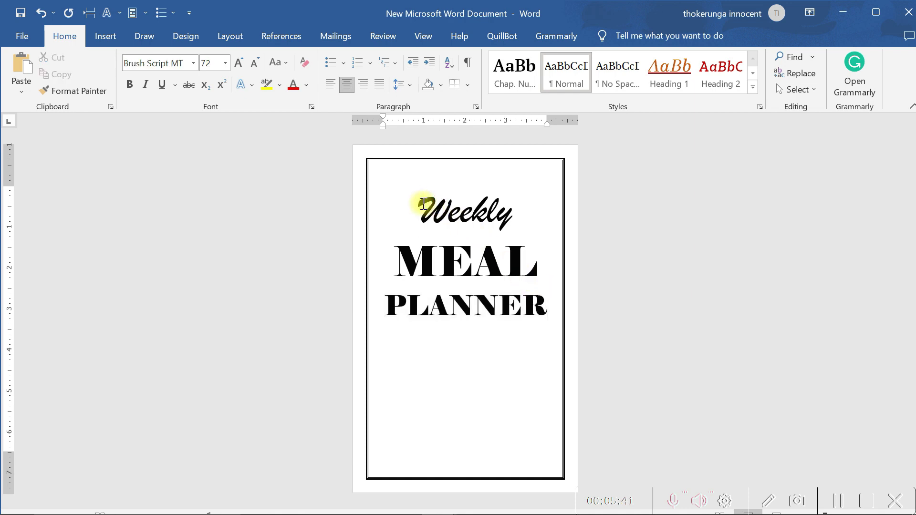
left_click_drag(549, 305, 387, 305)
left_click(128, 84)
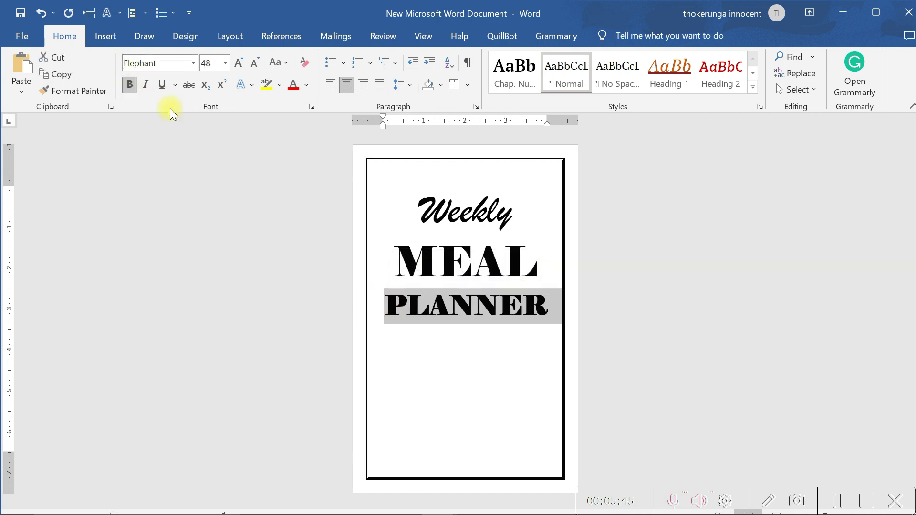
left_click(499, 328)
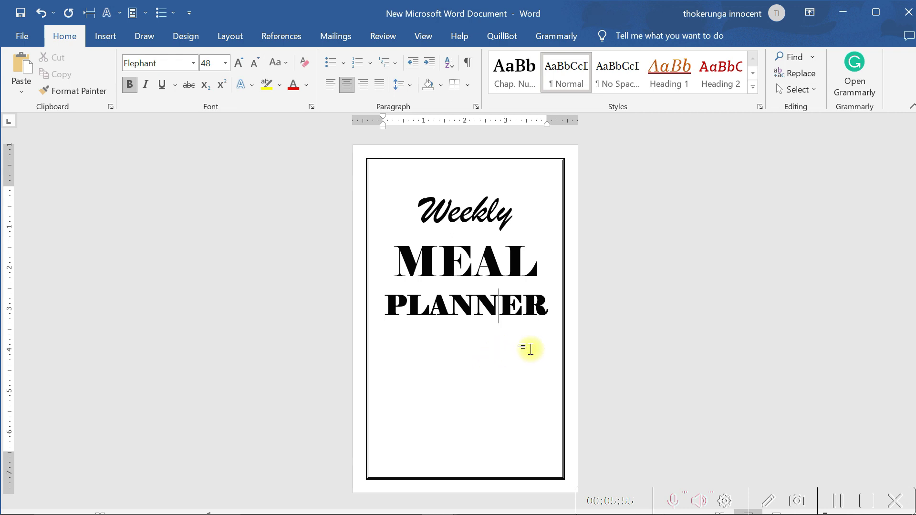
Start a new blank paragraph directly after the word PLANNER
left_click(549, 311)
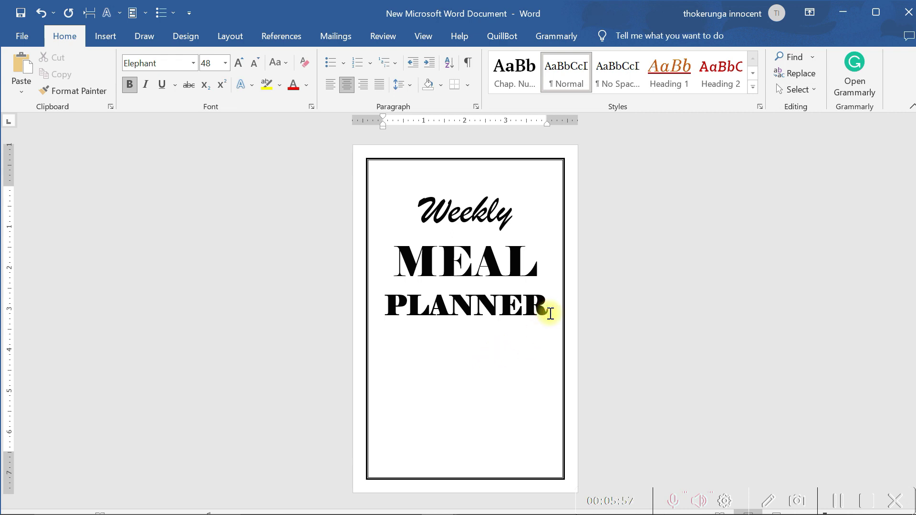
key("Return")
Type KEY below the title, sized 28 pt in Libre Baskerville
double_click(406, 341)
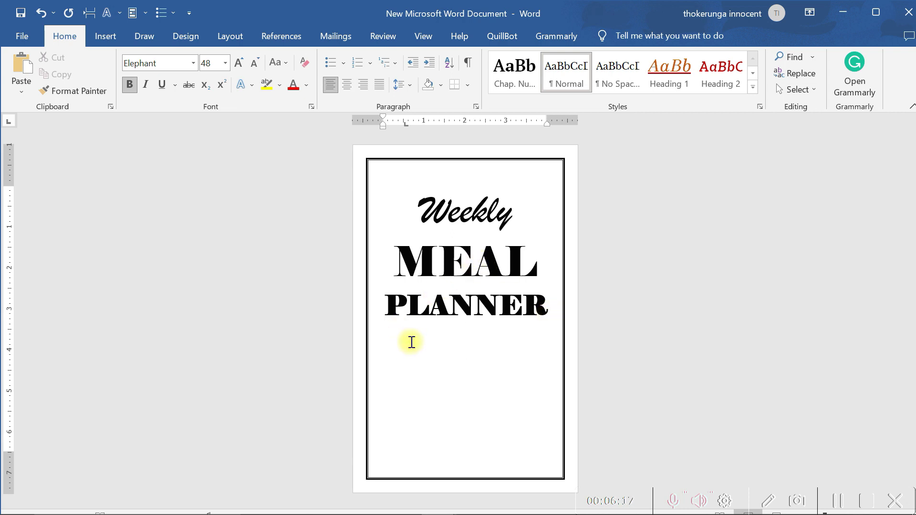
type("KEY")
left_click_drag(493, 340, 403, 337)
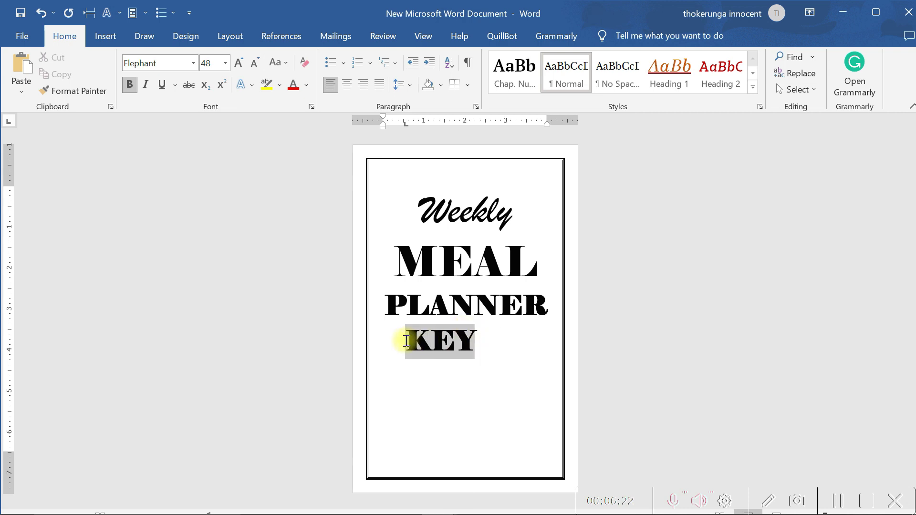
left_click(257, 63)
left_click(257, 64)
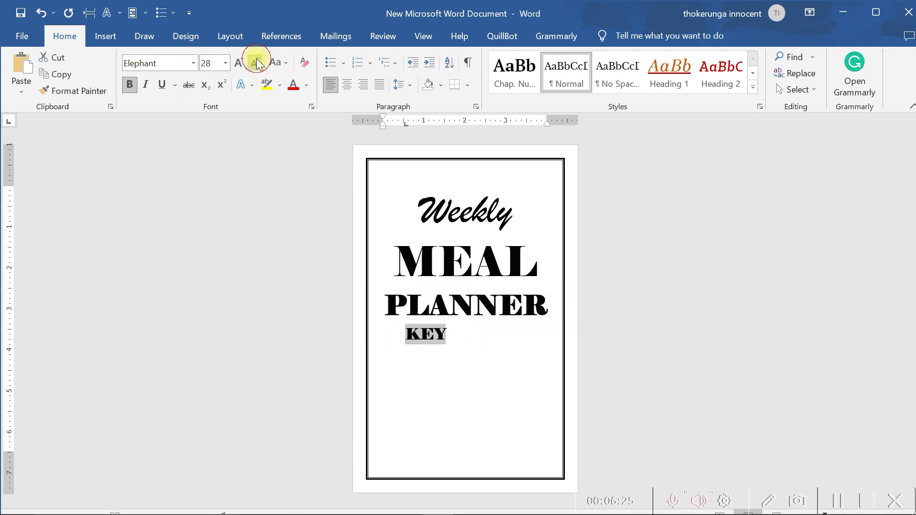
left_click(192, 64)
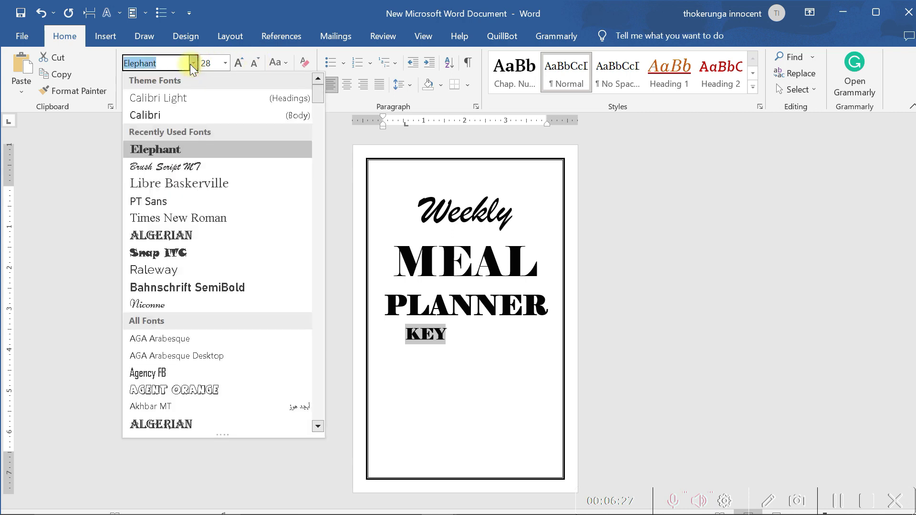
left_click(193, 183)
Shift KEY down one line and add a 'B-Breakfast' line beneath it
left_click(406, 333)
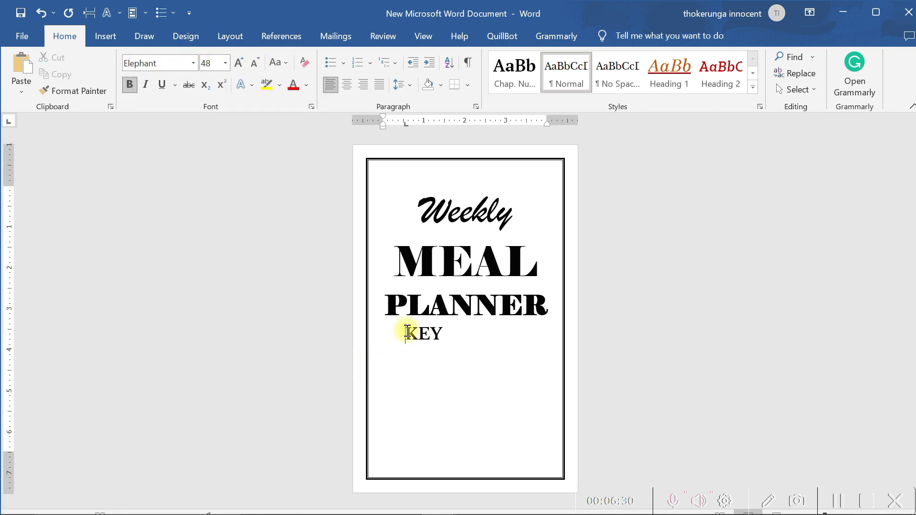
key("Return")
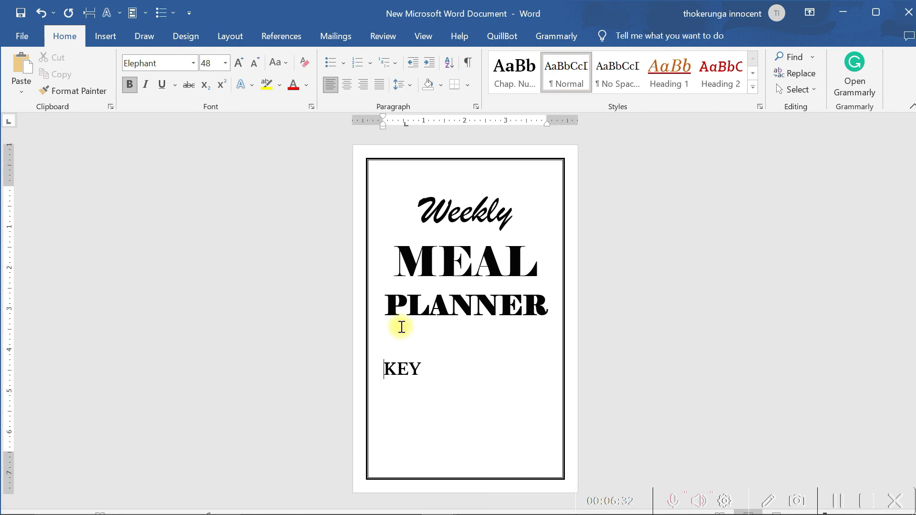
left_click(423, 363)
key("Return")
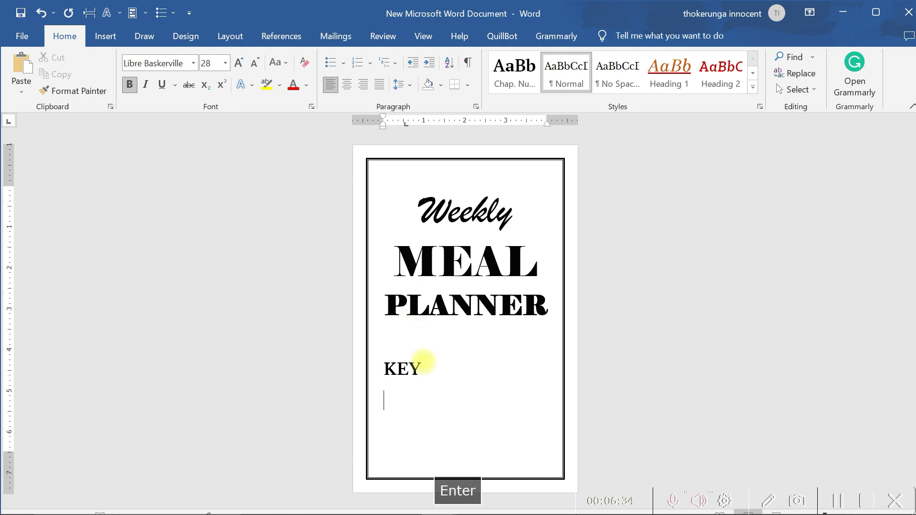
type("B")
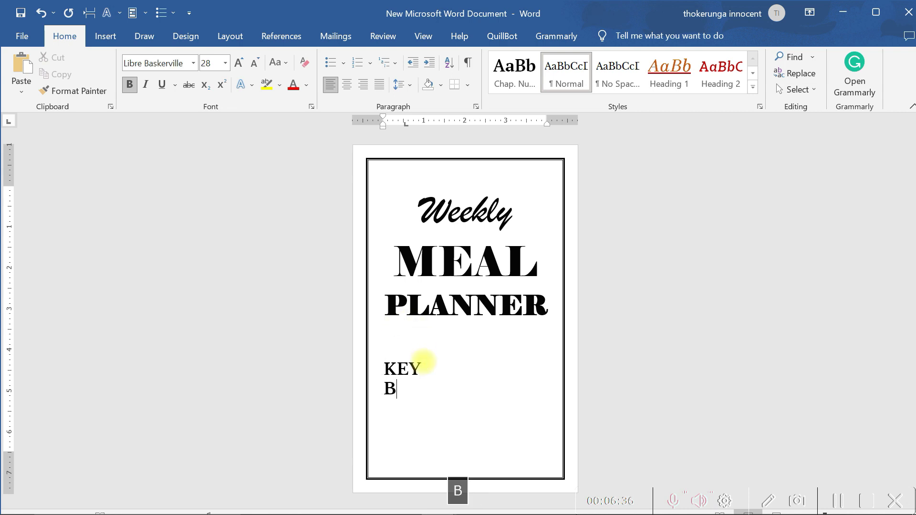
type("-")
key("Caps_Lock")
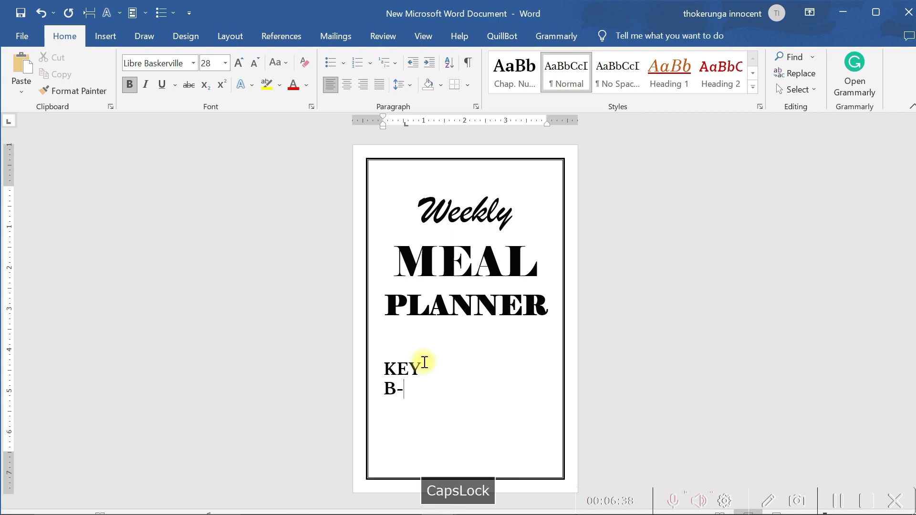
type("B")
key("Caps_Lock")
type("reakfat")
key("BackSpace")
type("st")
key("Return")
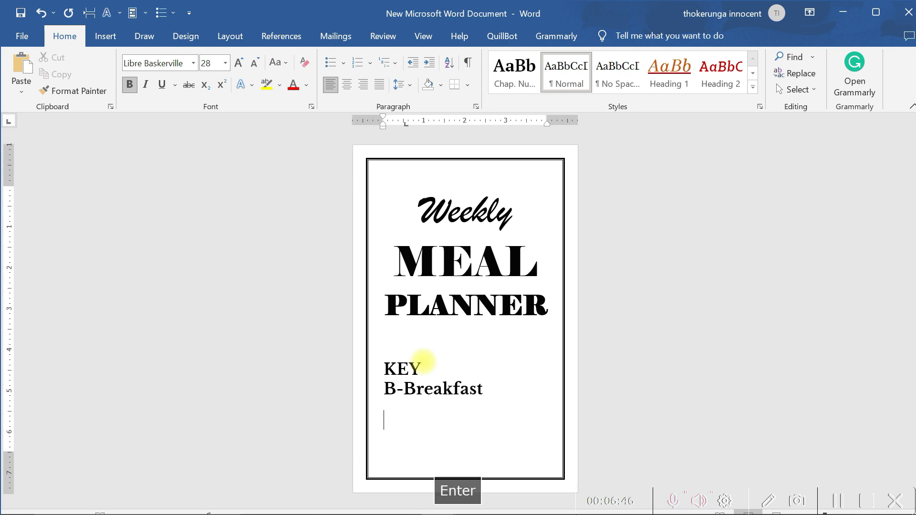
Add the 'L-Lunch' and 'D-Dinner' lines below B-Breakfast
type("l")
key("BackSpace")
type("L")
key("Caps_Lock")
type("-")
key("Caps_Lock")
type("Lun")
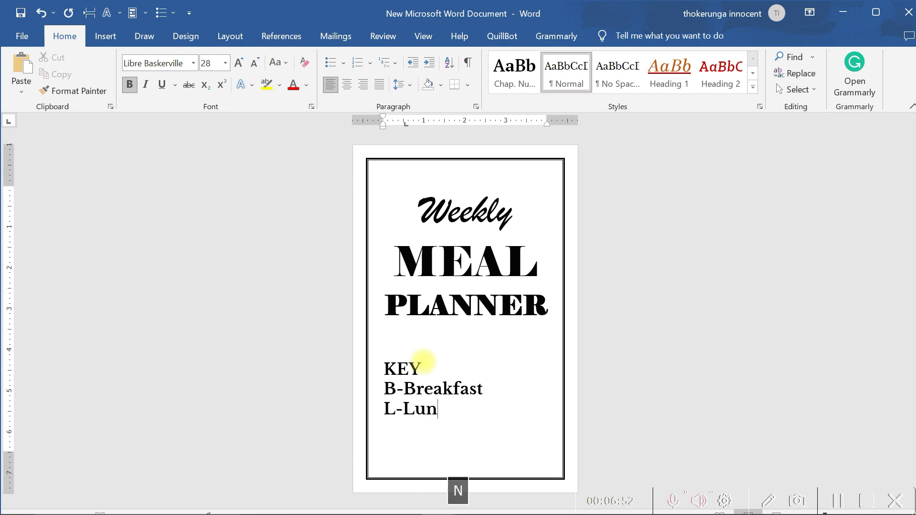
type("ch")
key("Return")
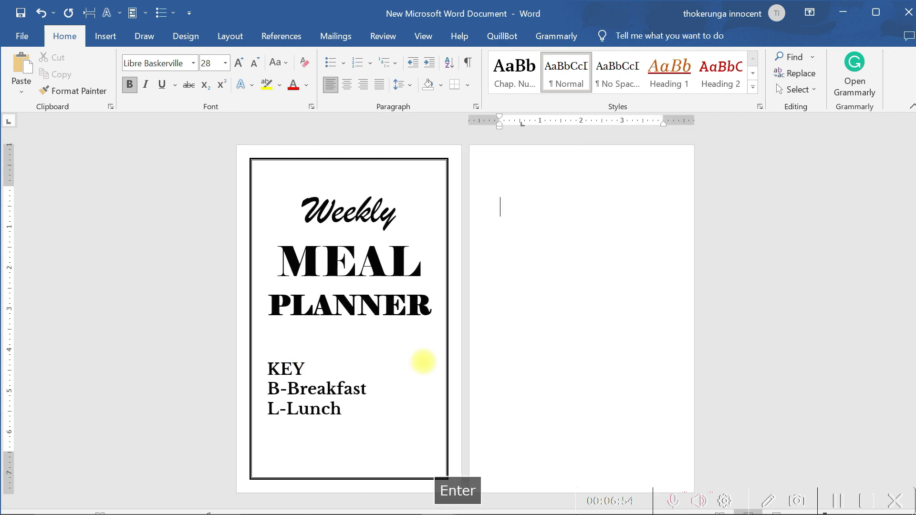
key("Caps_Lock")
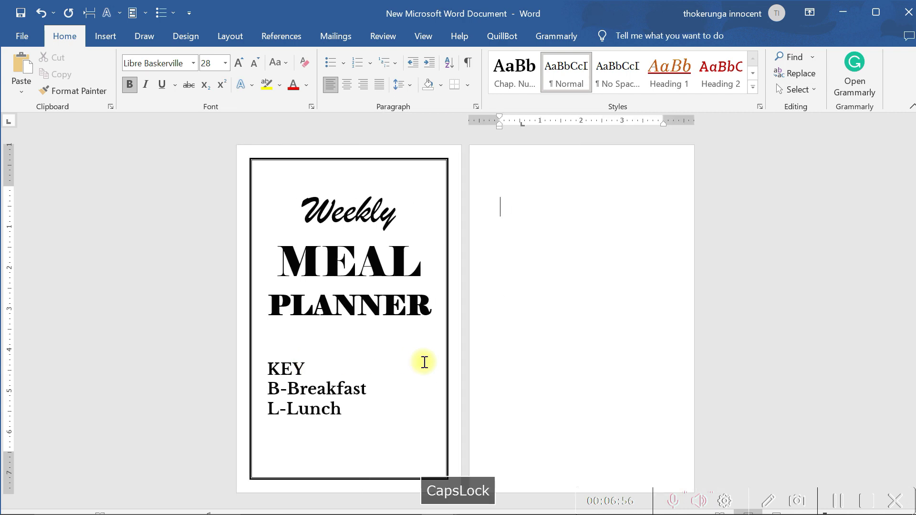
type("D")
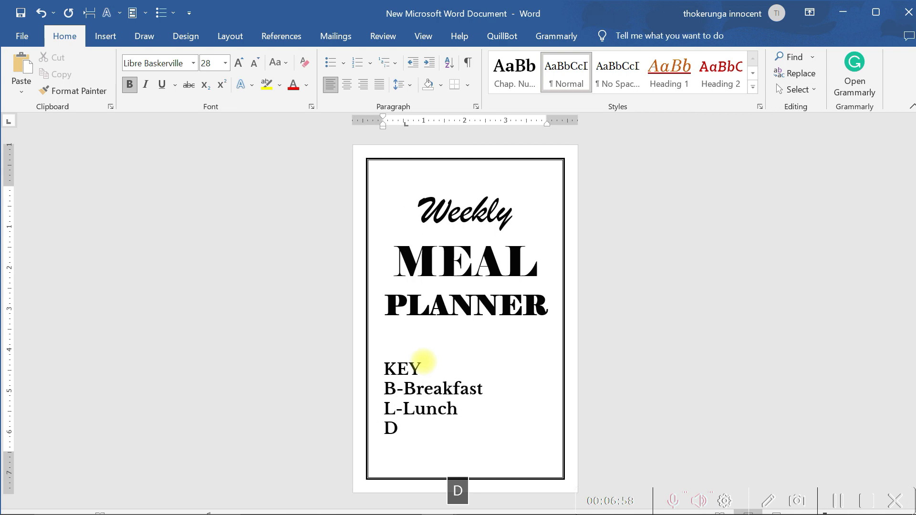
type("-")
key("Caps_Lock")
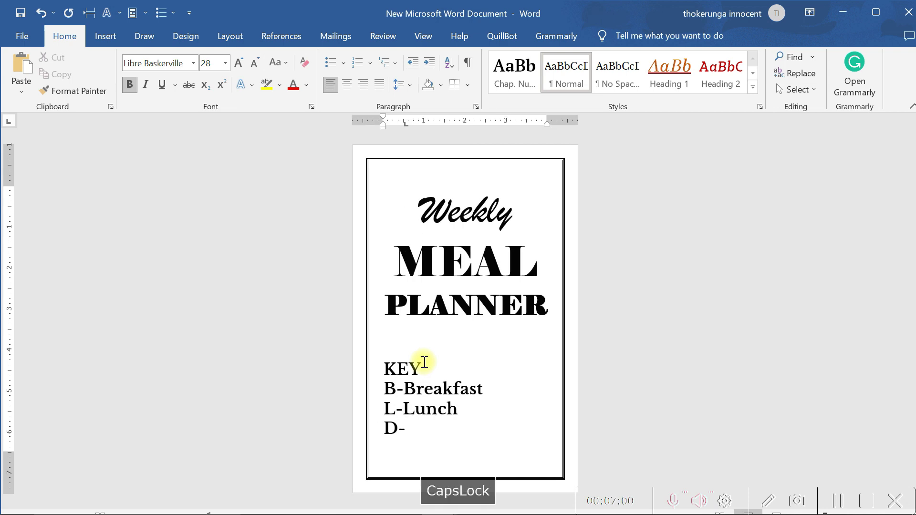
type("D")
key("Caps_Lock")
type("inner")
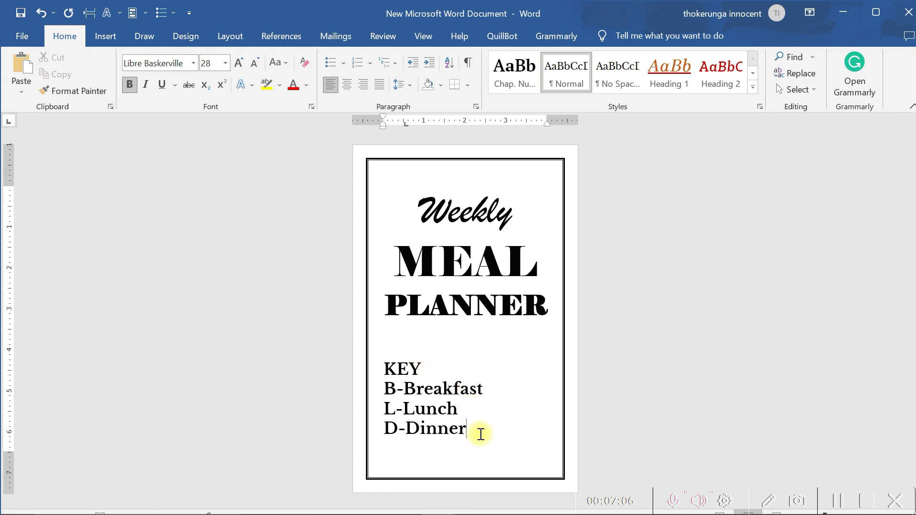
Shrink the three meal lines to 20 pt and remove their bold formatting
left_click_drag(466, 429, 377, 390)
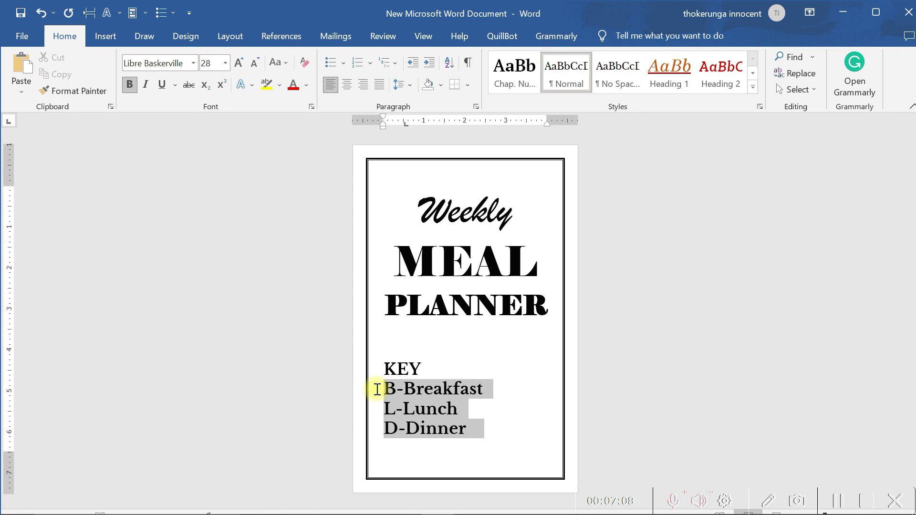
left_click(257, 63)
left_click(256, 63)
left_click(256, 63)
left_click(256, 63)
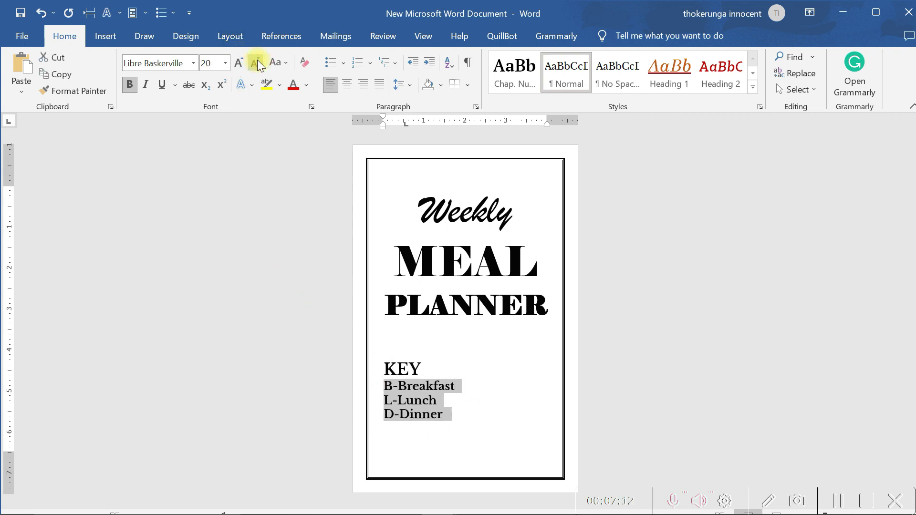
left_click(460, 407)
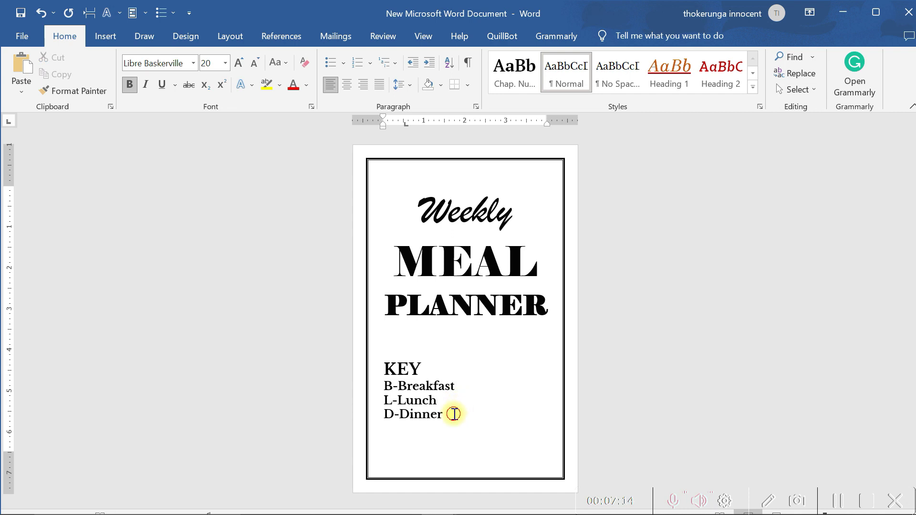
left_click_drag(452, 413, 388, 385)
left_click(129, 84)
Make the leading B, L and D of Breakfast, Lunch and Dinner bold
left_click_drag(384, 385, 391, 415)
left_click(390, 363)
left_click(393, 375)
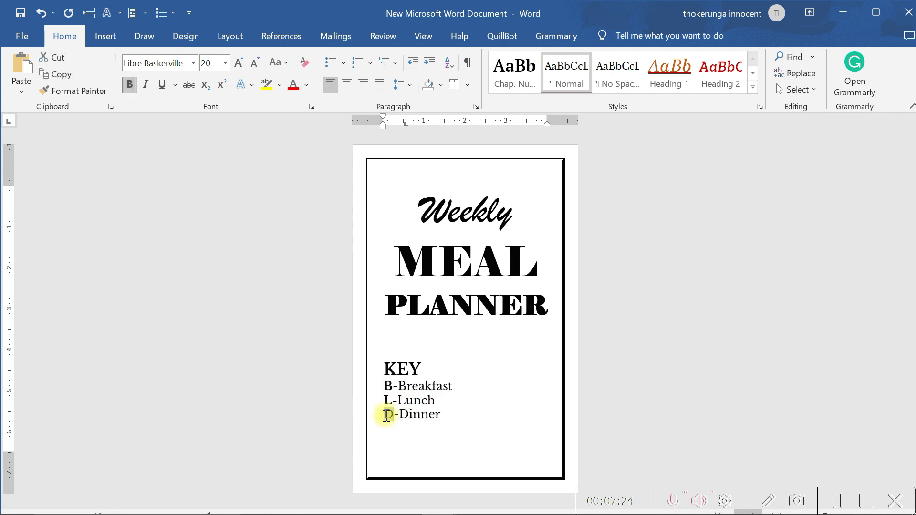
left_click(395, 392)
Underline the KEY heading above the meal lines and reduce it two sizes to 24 pt
left_click(445, 414)
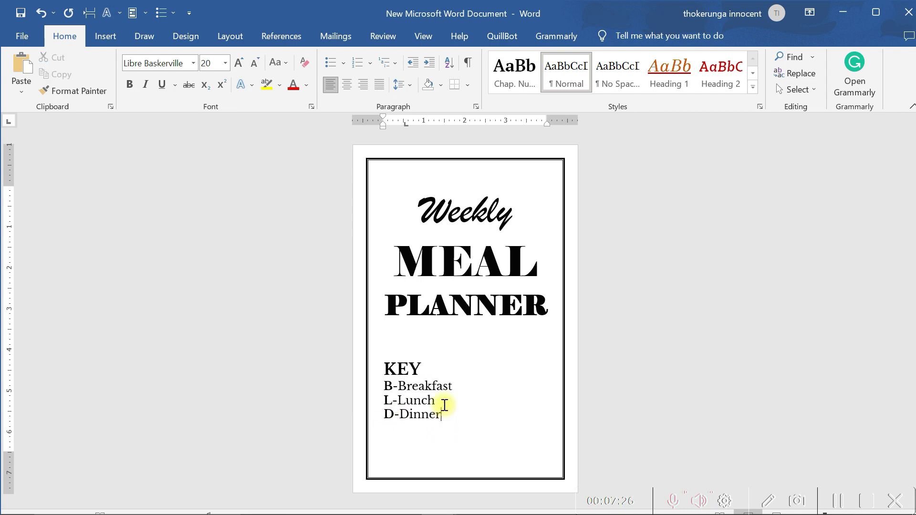
left_click(438, 367)
double_click(385, 368)
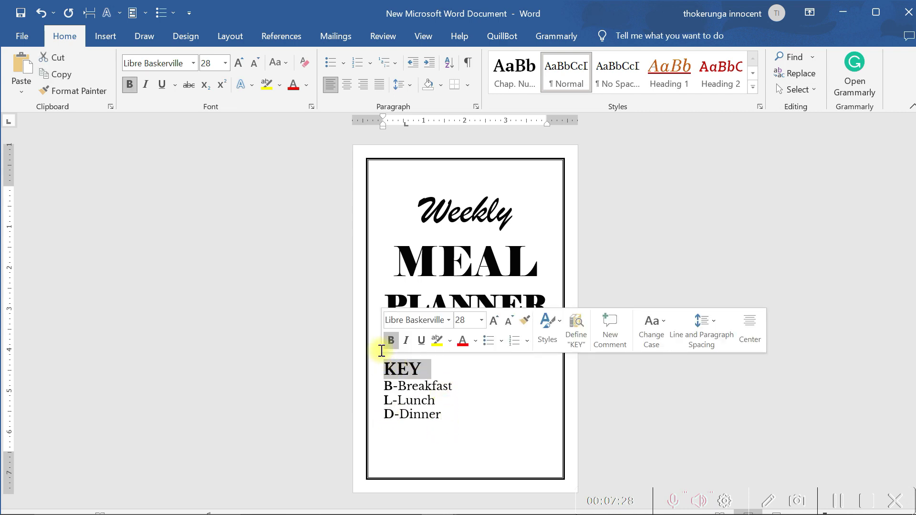
left_click(161, 85)
left_click(469, 395)
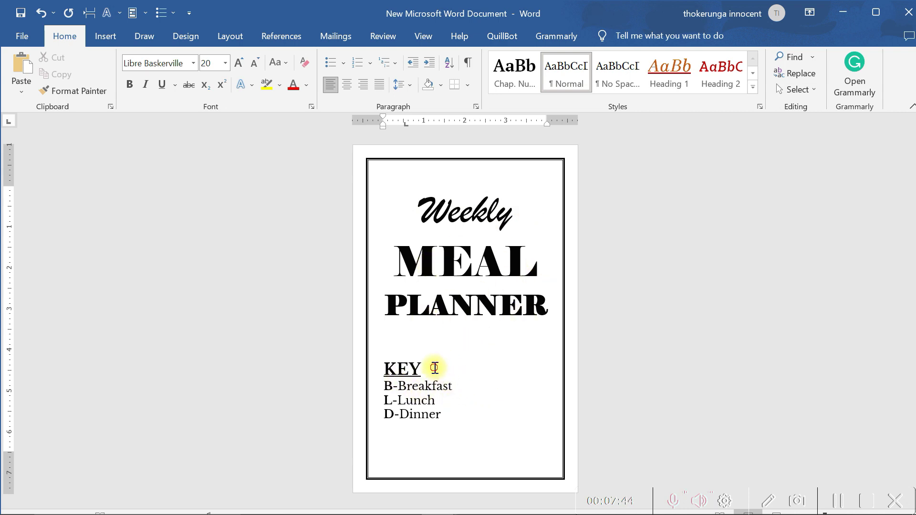
left_click_drag(431, 369, 383, 369)
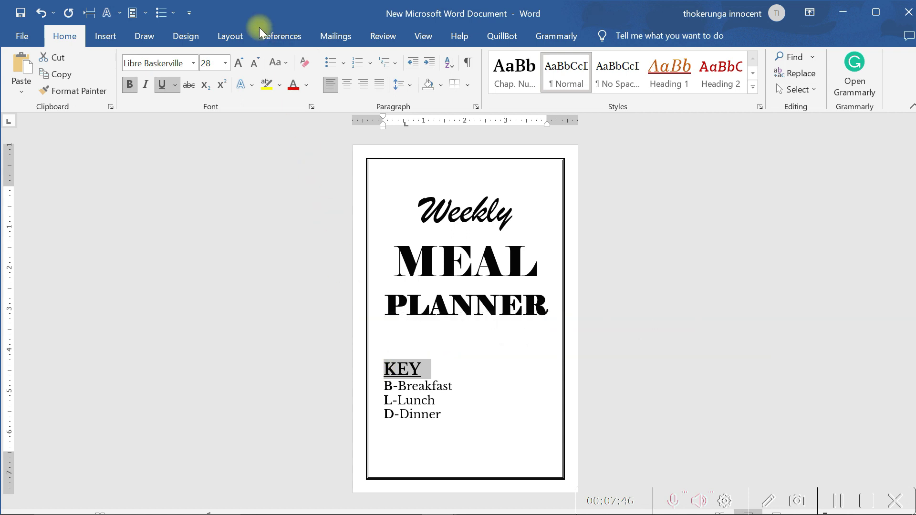
left_click(258, 62)
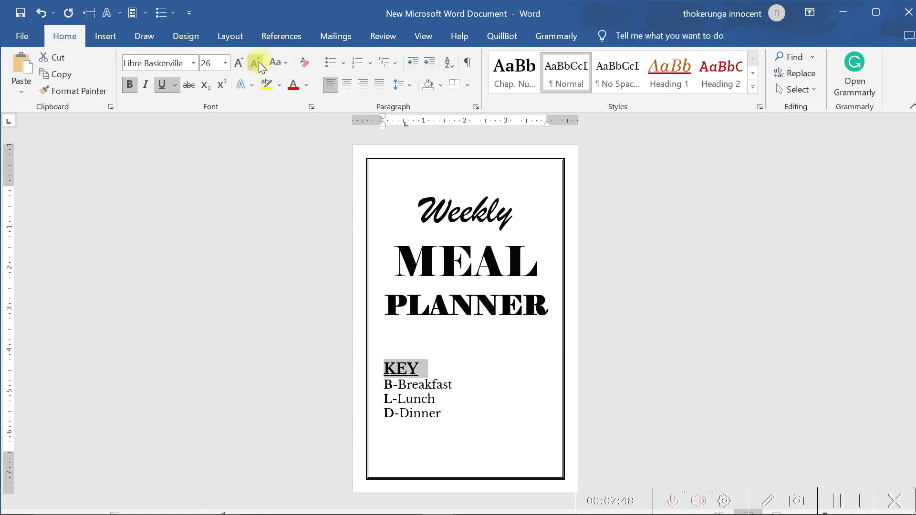
left_click(258, 62)
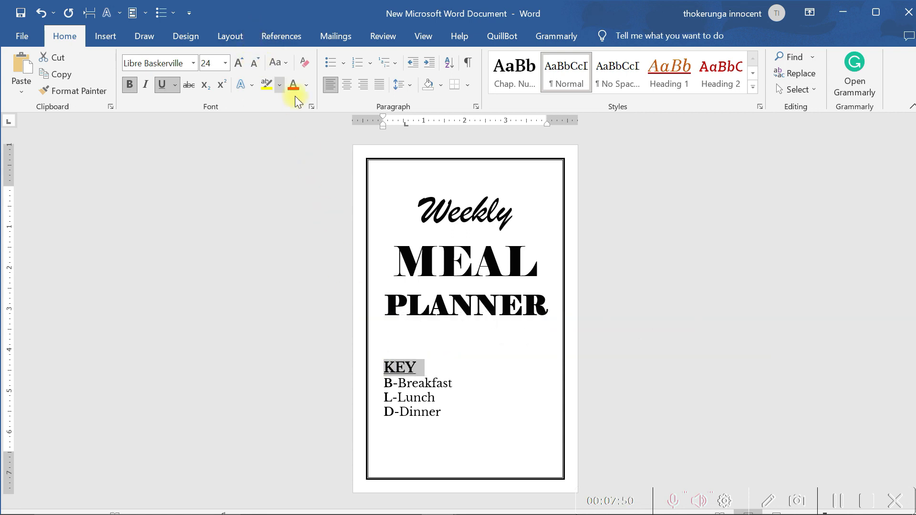
left_click(465, 410)
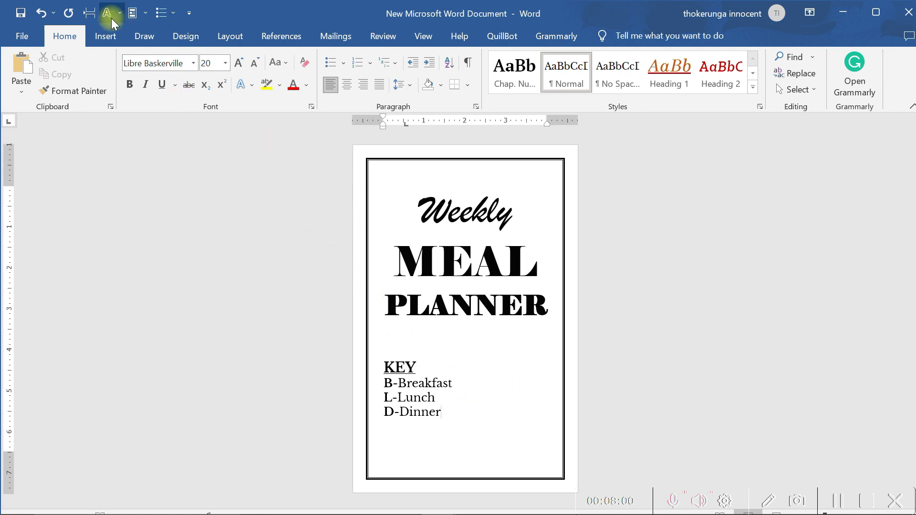
Draw a Right Triangle shape beside the KEY list in the cover's lower right
left_click(105, 36)
left_click(193, 58)
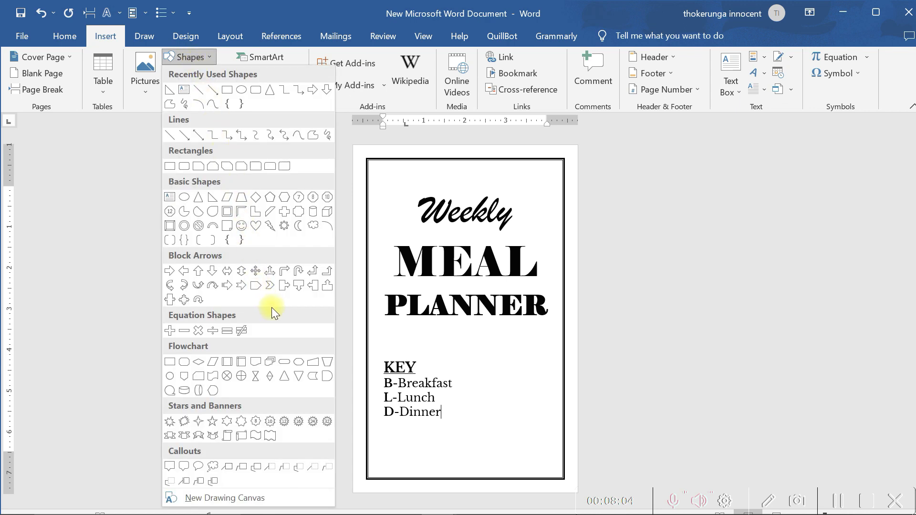
left_click(214, 210)
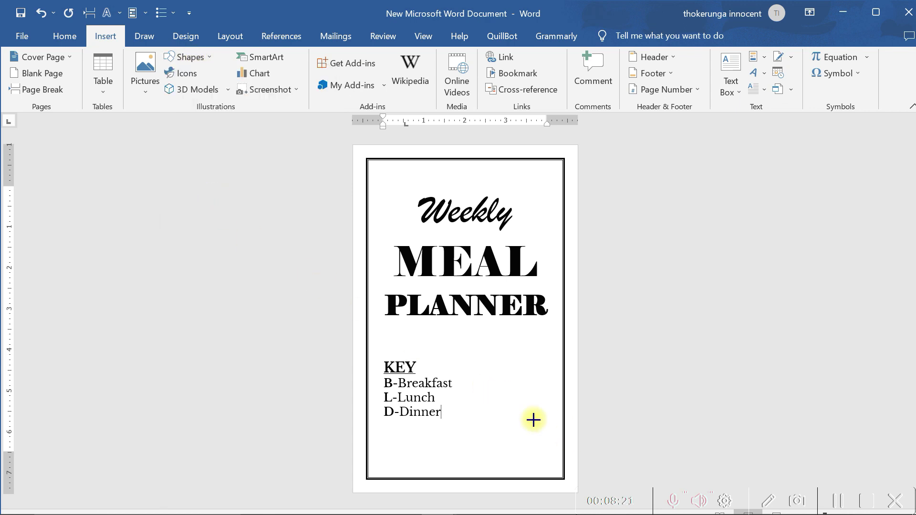
mouse_move(471, 355)
left_mouse_down()
mouse_move(561, 440)
mouse_move(552, 420)
left_mouse_up()
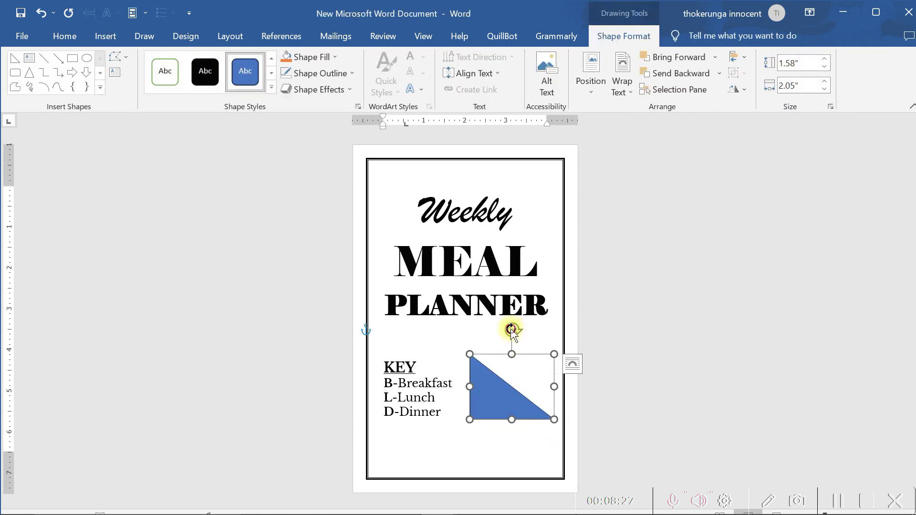
Rotate the triangle, make it slightly shorter, nudge it into place and style it solid black
mouse_move(511, 327)
left_mouse_down()
mouse_move(462, 333)
mouse_move(429, 380)
mouse_move(433, 390)
left_mouse_up()
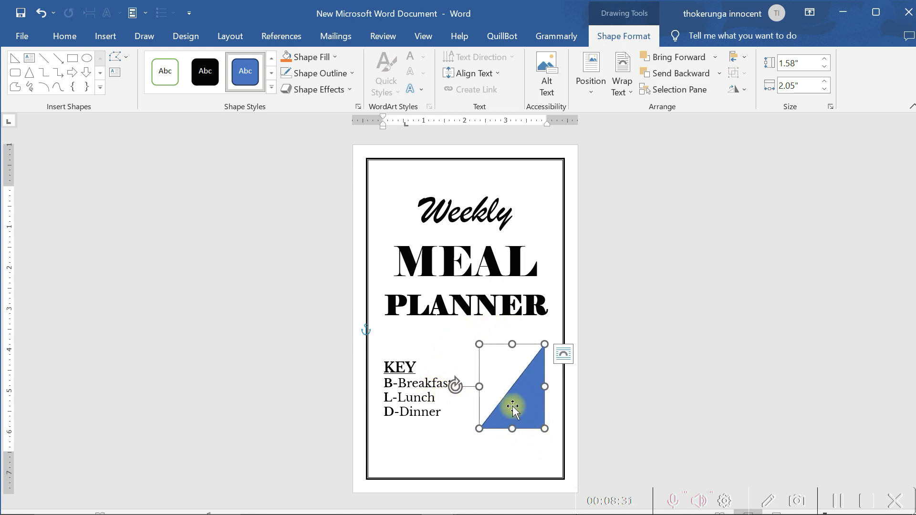
left_click_drag(477, 429, 480, 416)
left_click_drag(528, 399, 530, 407)
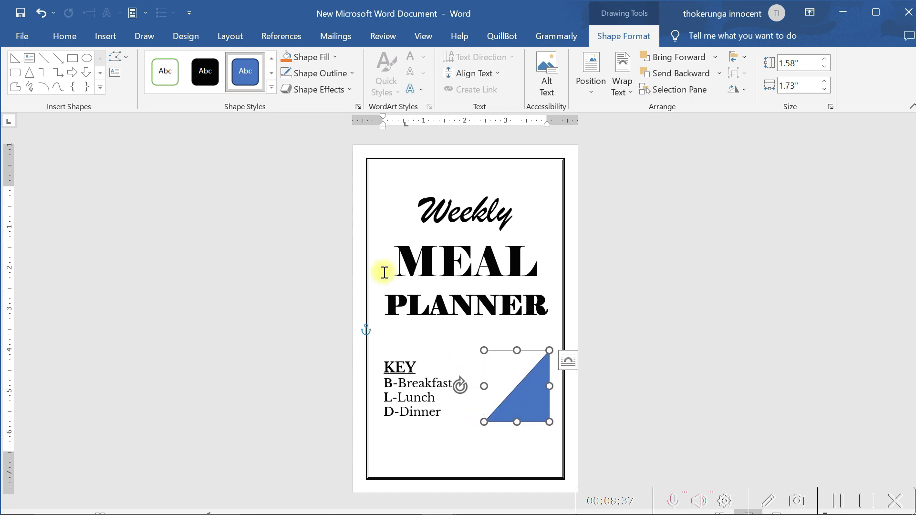
left_click(197, 64)
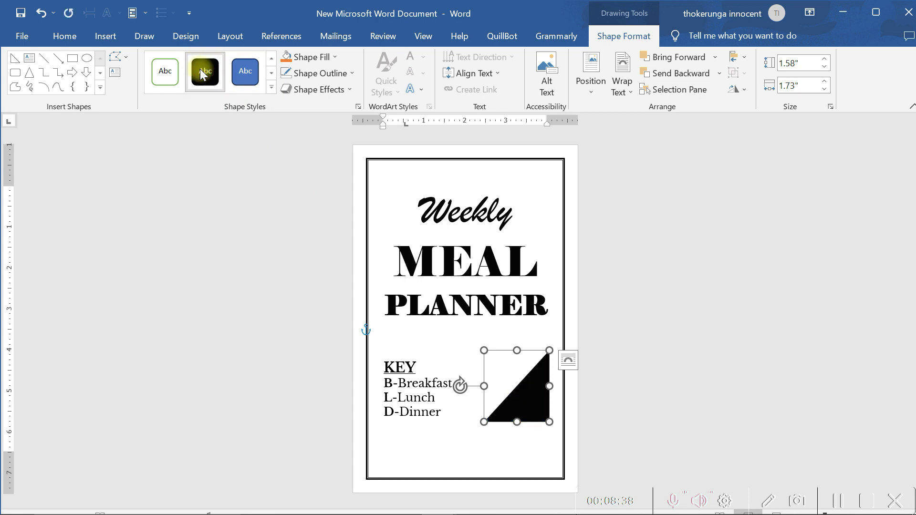
left_click(672, 354)
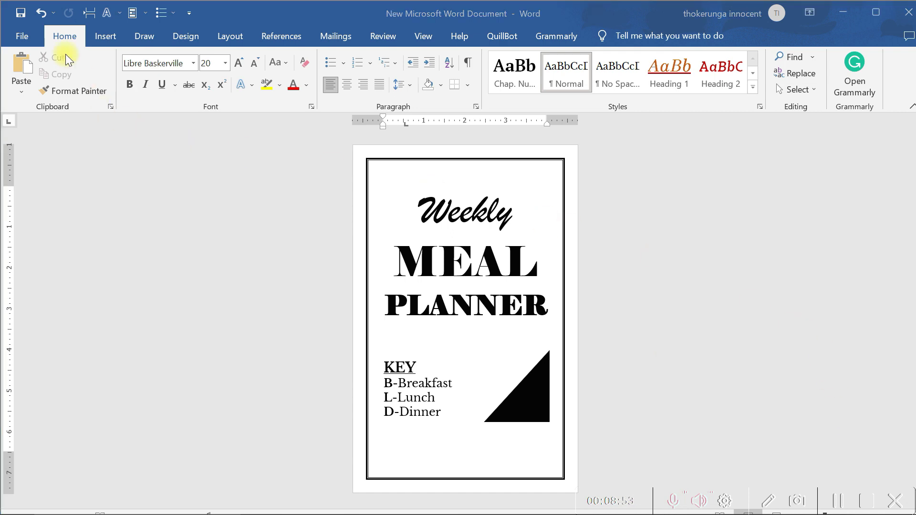
Insert a blank page after the cover and bring up the table size grid
left_click(105, 37)
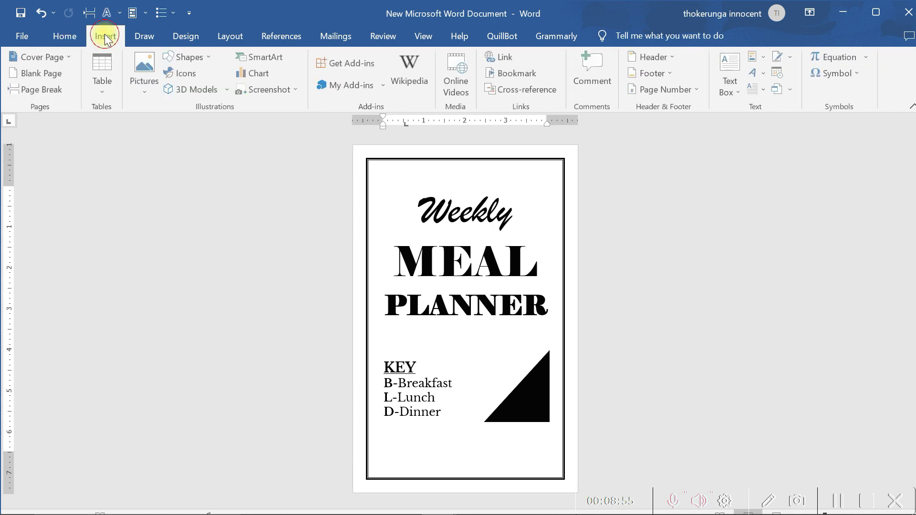
left_click(30, 74)
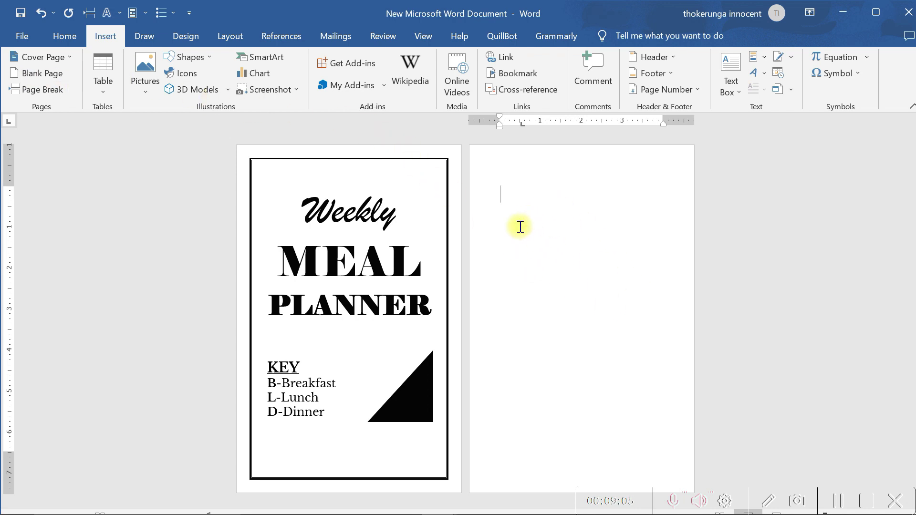
left_click(98, 93)
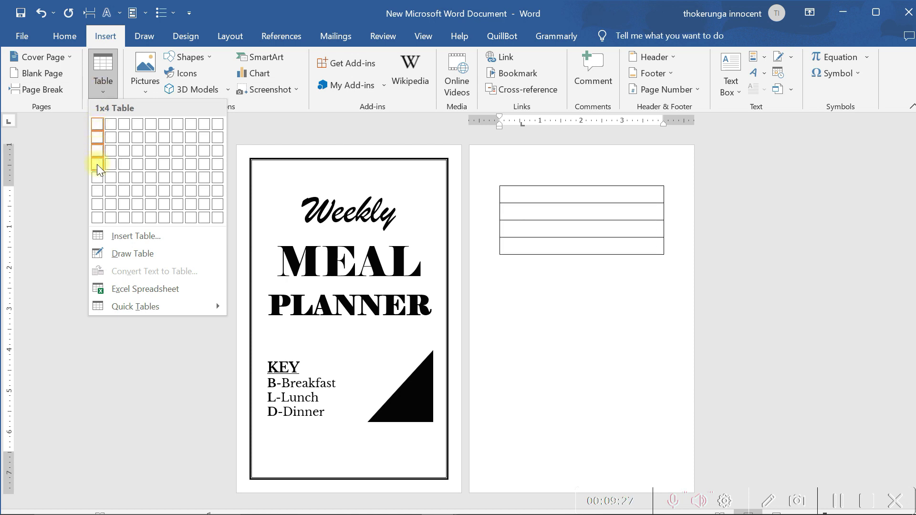
Insert a 1×7 table on page two and stretch it down the page, lowering the bottom margin
left_click(98, 202)
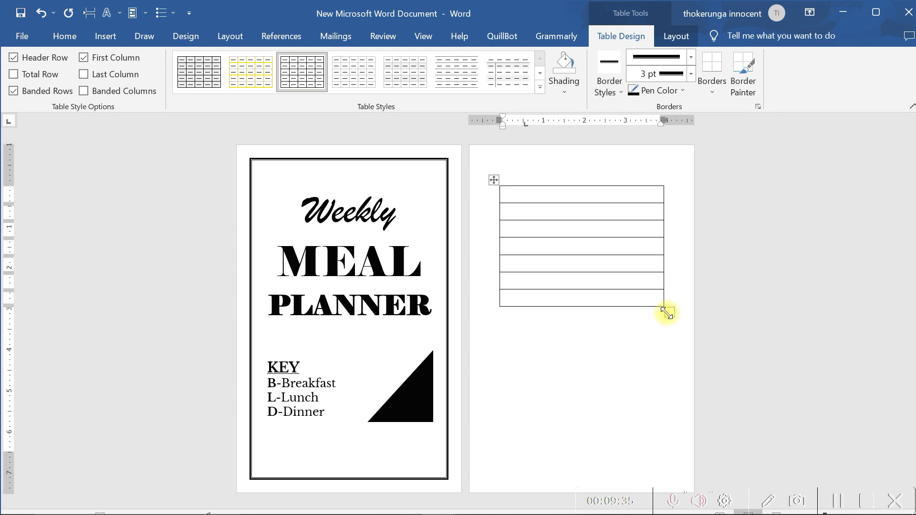
left_click_drag(667, 313, 663, 439)
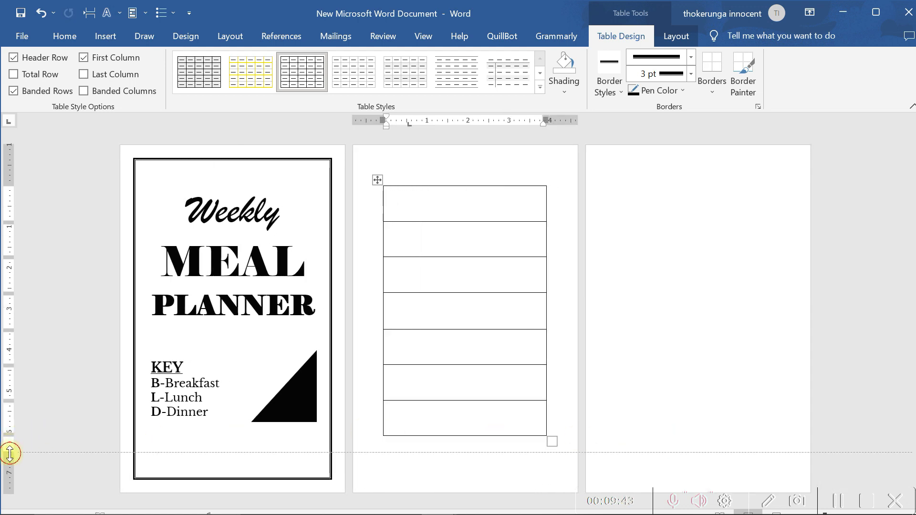
left_click_drag(10, 453, 11, 478)
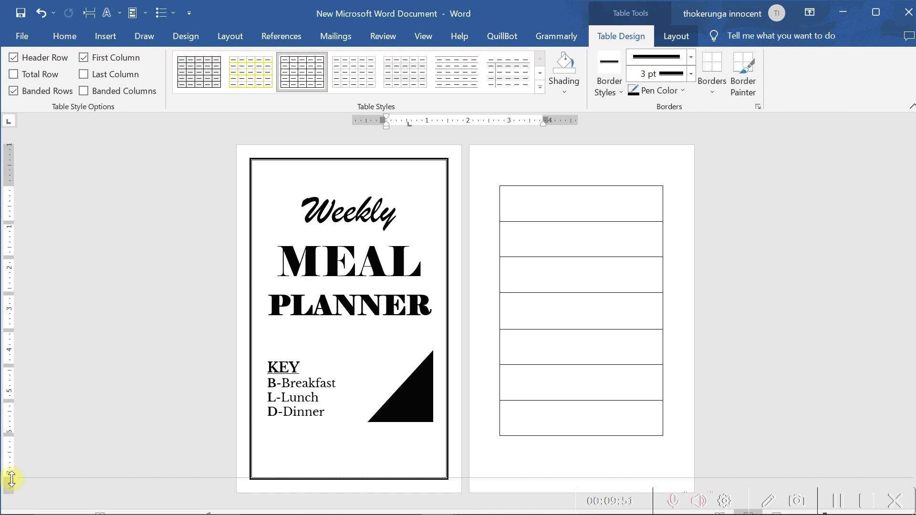
left_click_drag(11, 478, 13, 477)
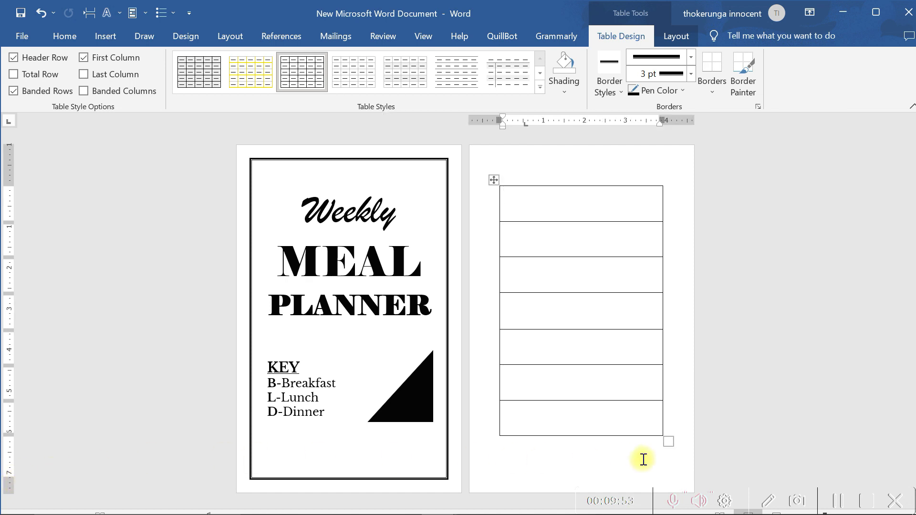
left_click_drag(669, 440, 670, 471)
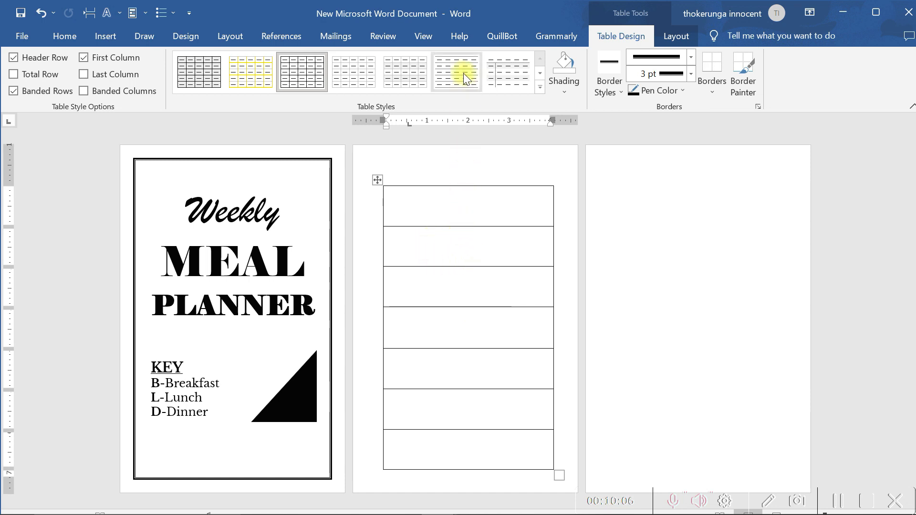
Apply the Plain Table 2 style to the whole table
left_click(379, 180)
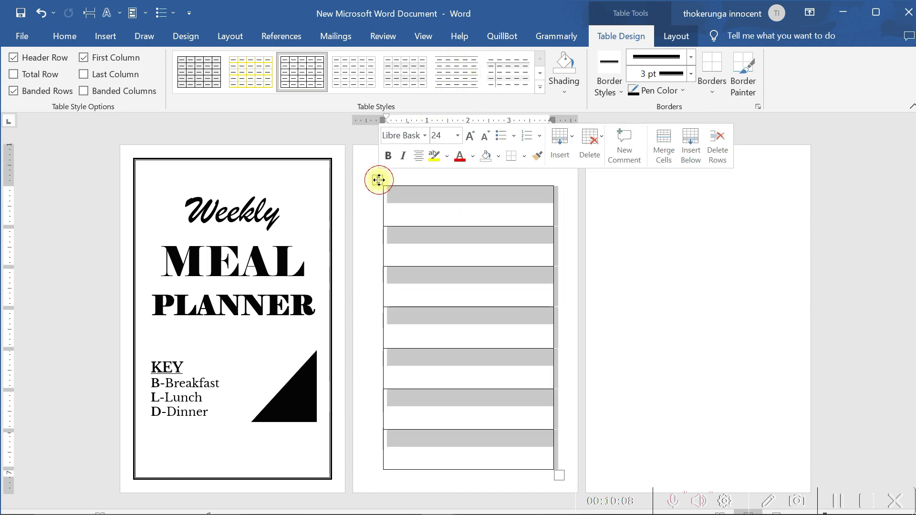
left_click(470, 80)
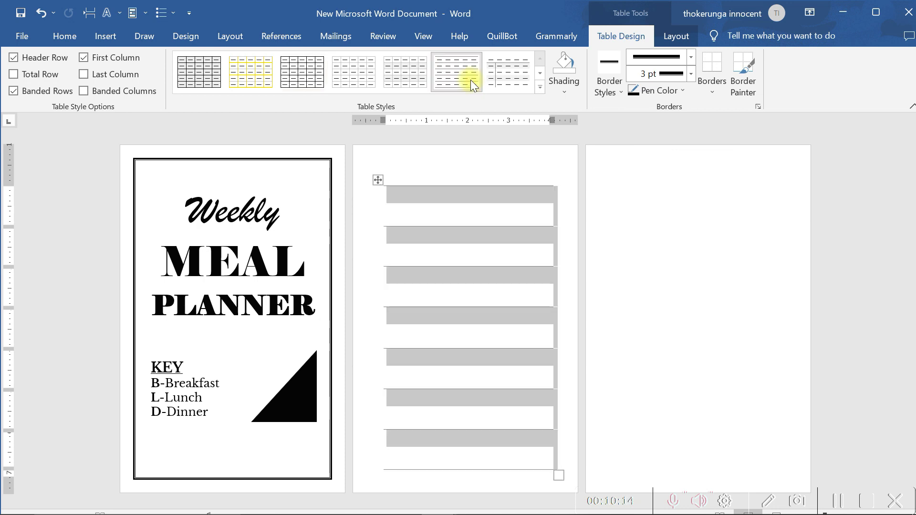
left_click(553, 231)
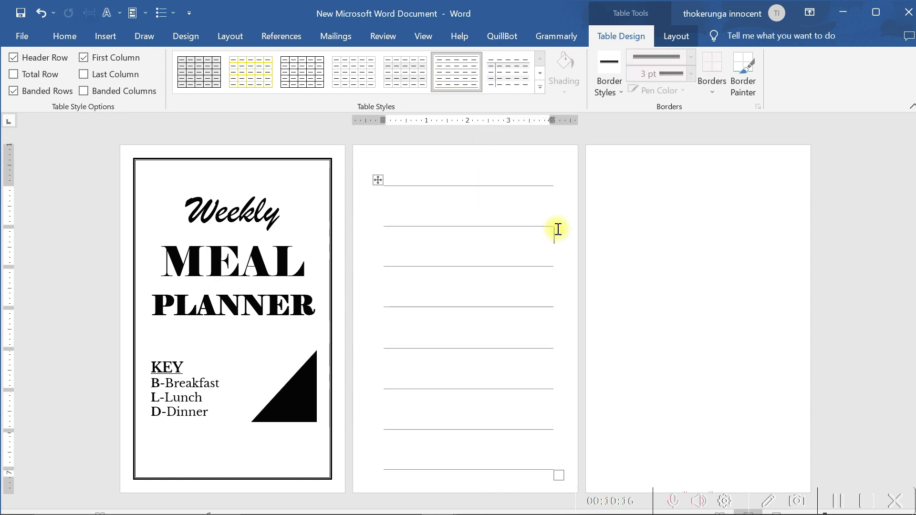
Type MON in capitals in the first row and shrink it to 18 pt
left_click(395, 193)
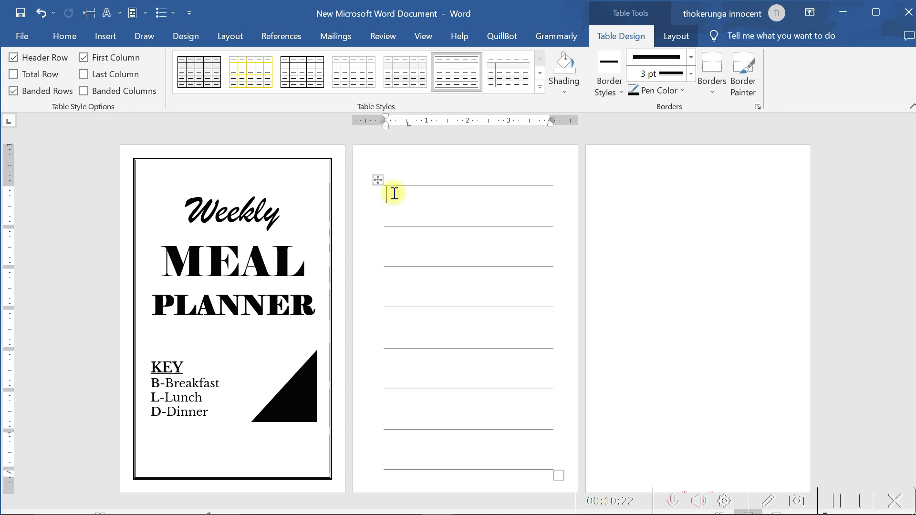
type("m")
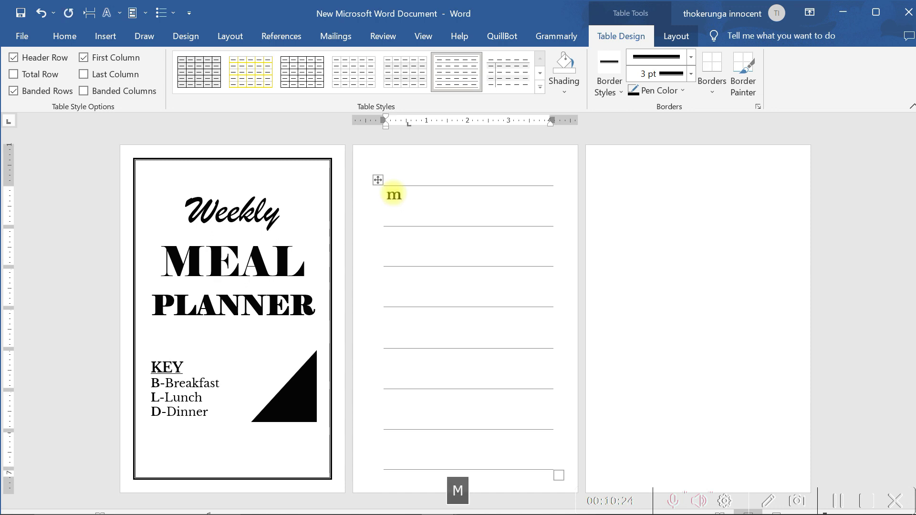
key("BackSpace")
key("Caps_Lock")
type("MON")
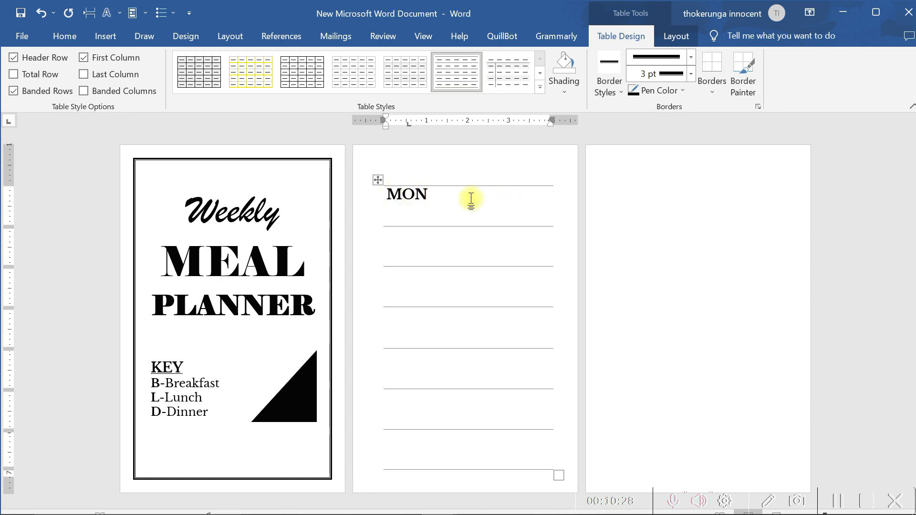
left_click_drag(460, 198, 394, 200)
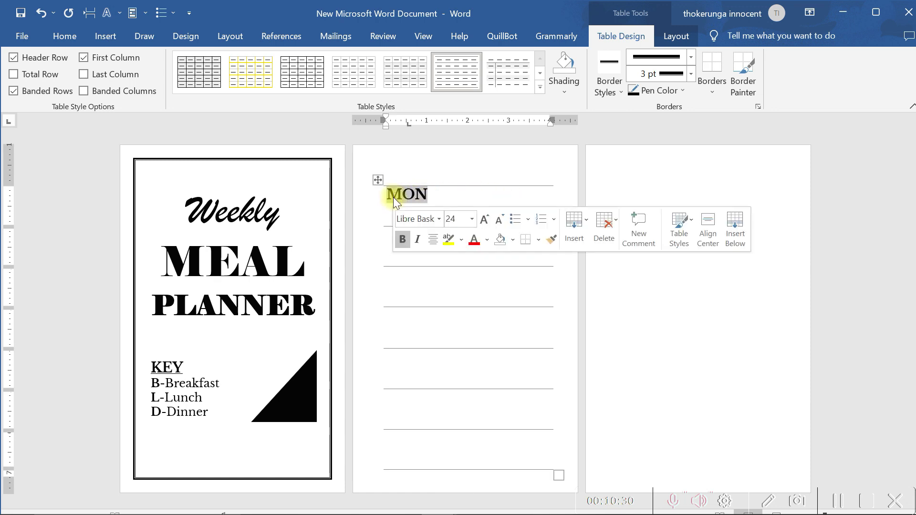
left_click(501, 221)
left_click(501, 221)
left_click(501, 221)
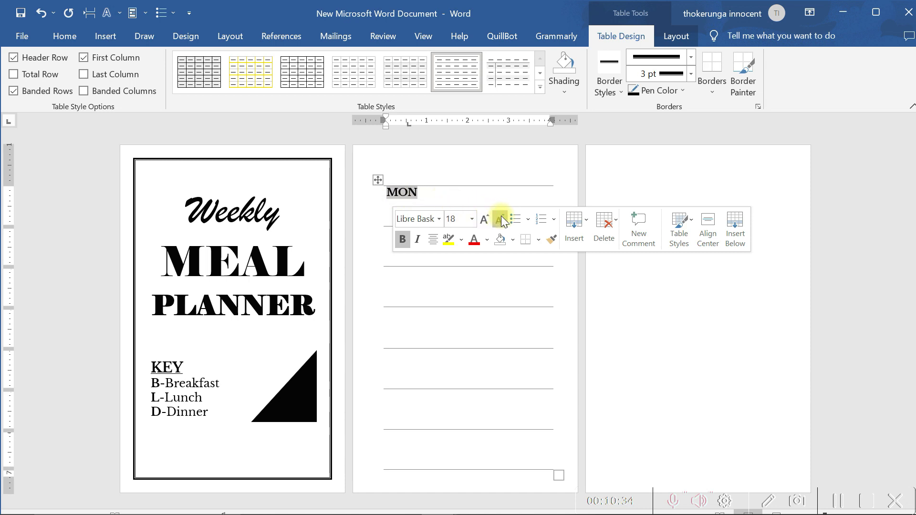
left_click(434, 194)
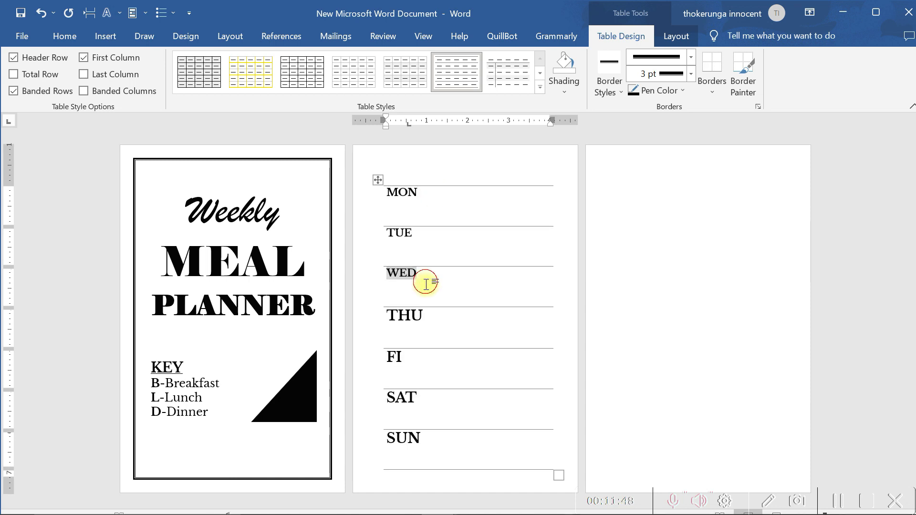
Shrink the THU, FRI and SAT labels to match the other day names
left_click(433, 321)
left_click_drag(422, 320, 387, 316)
left_click(498, 274)
left_click(497, 274)
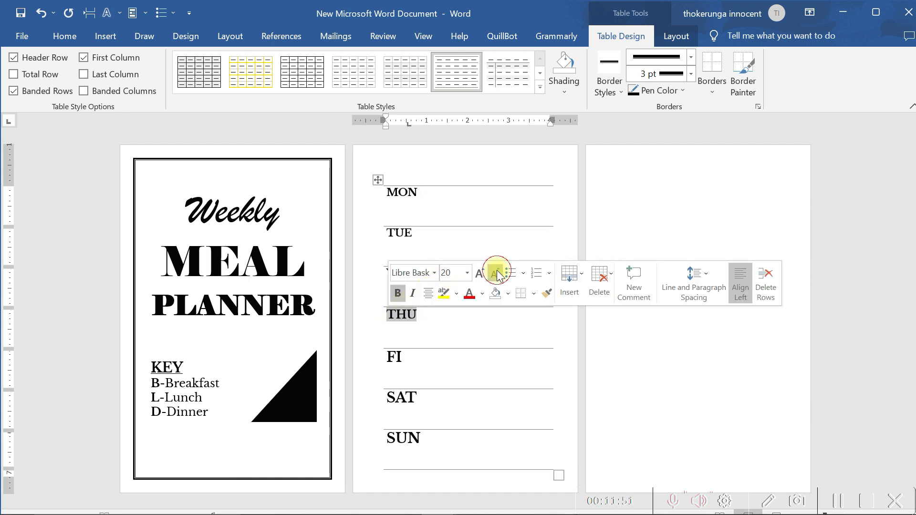
left_click(497, 274)
left_click(430, 317)
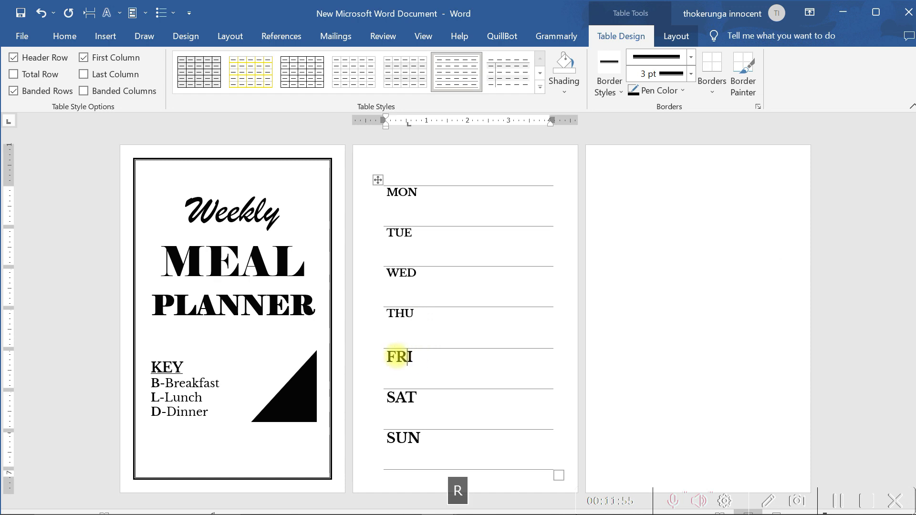
left_click_drag(419, 355, 387, 356)
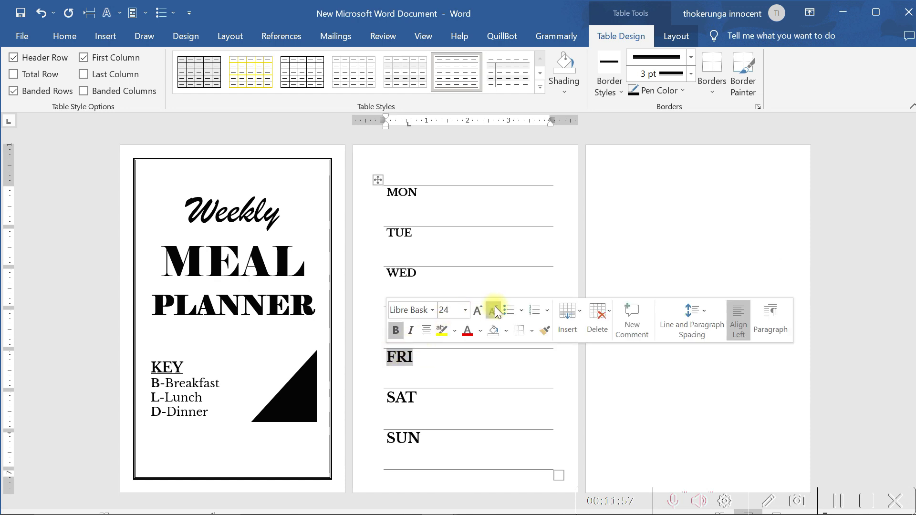
left_click(493, 310)
left_click(492, 311)
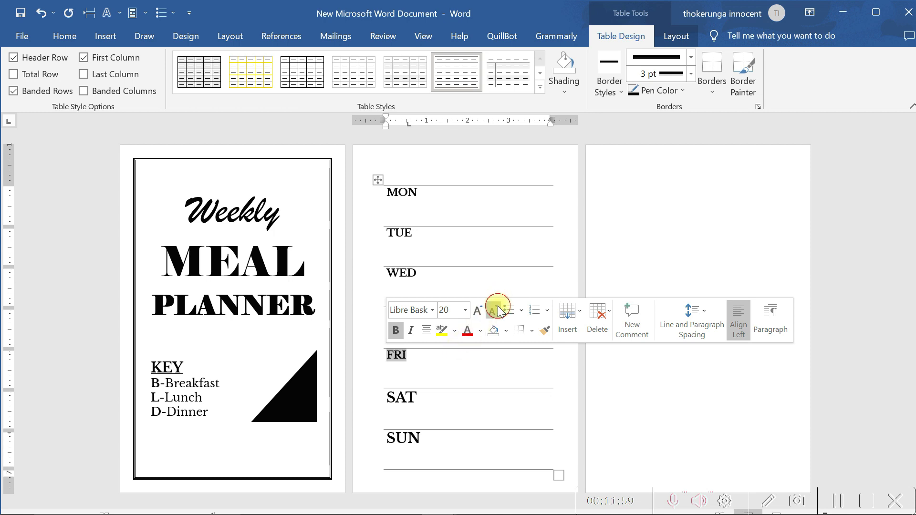
left_click_drag(418, 398, 386, 402)
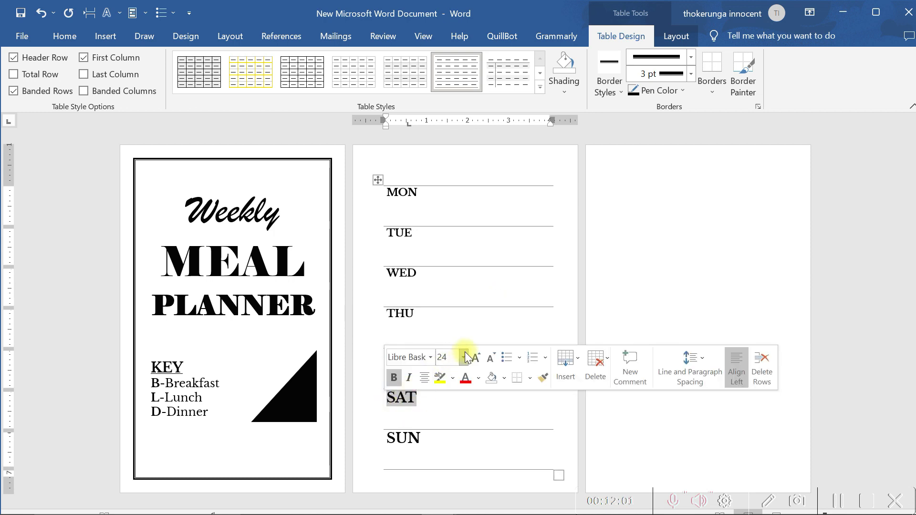
left_click(492, 356)
left_click(493, 355)
left_click(444, 431)
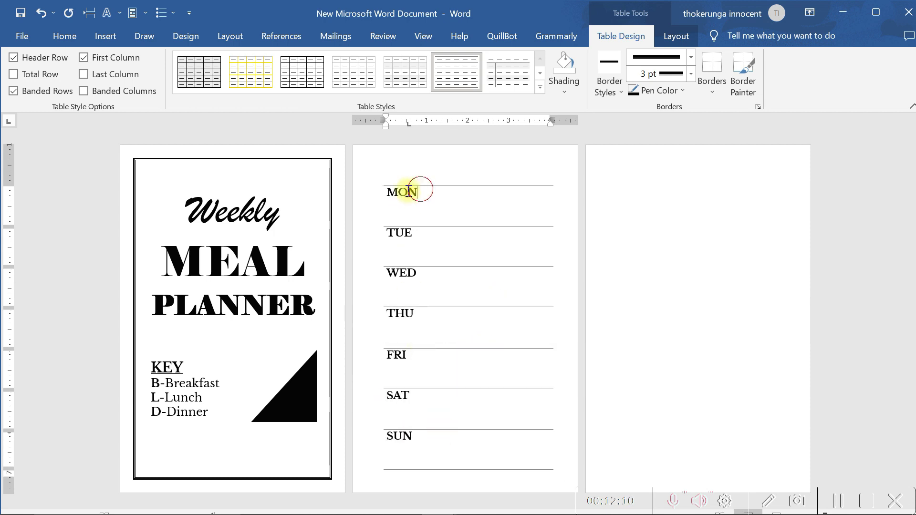
left_click_drag(411, 188, 385, 193)
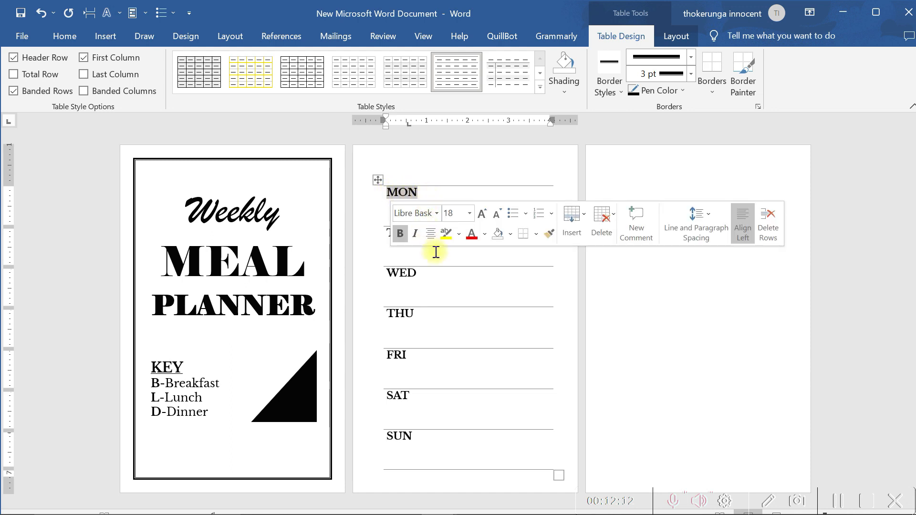
left_click(413, 398)
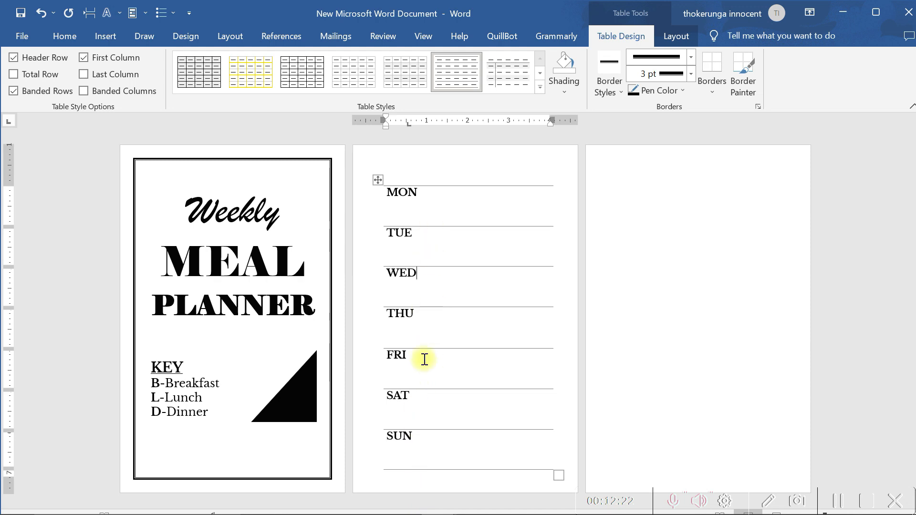
Use Draw Table to draw a vertical divider down all seven rows beside the day names
left_click(111, 38)
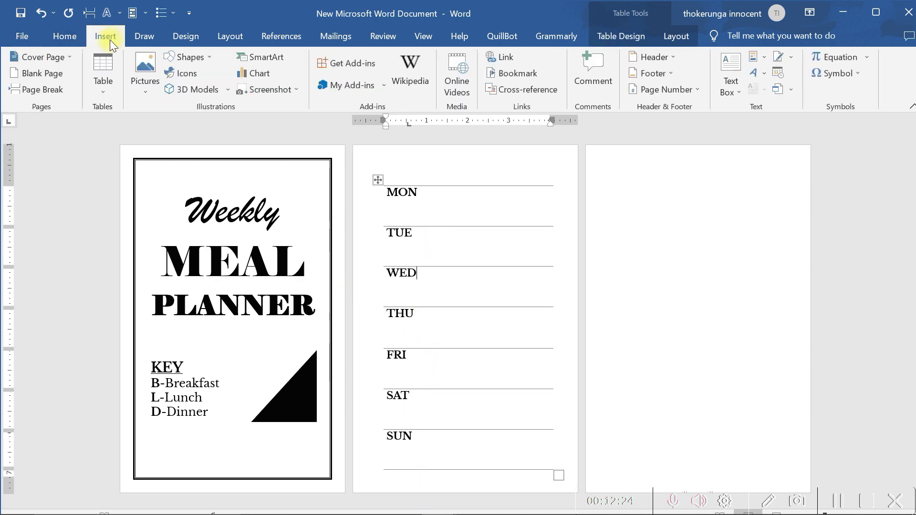
left_click(95, 88)
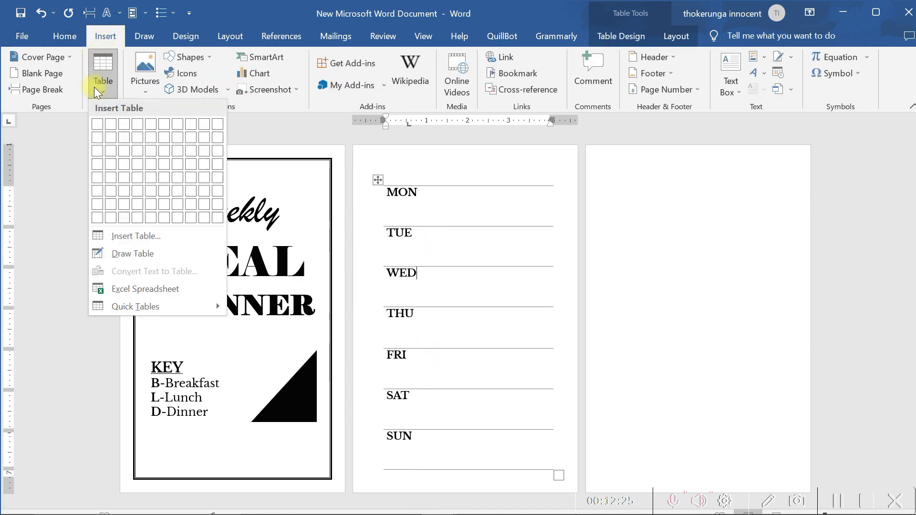
left_click(125, 254)
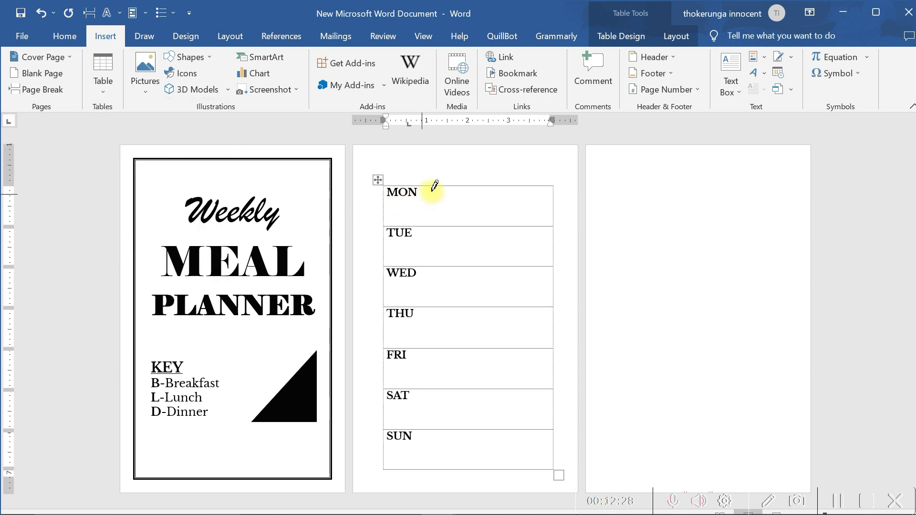
left_click_drag(429, 184, 426, 443)
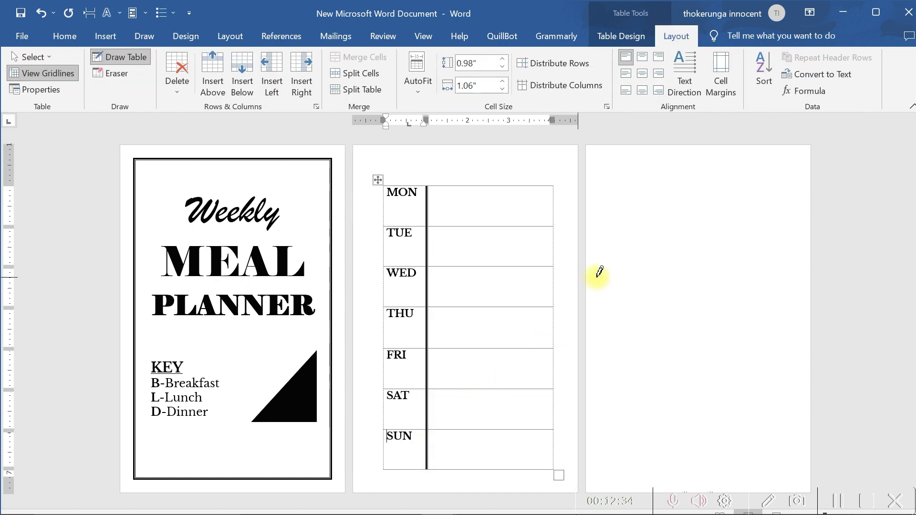
key("Escape")
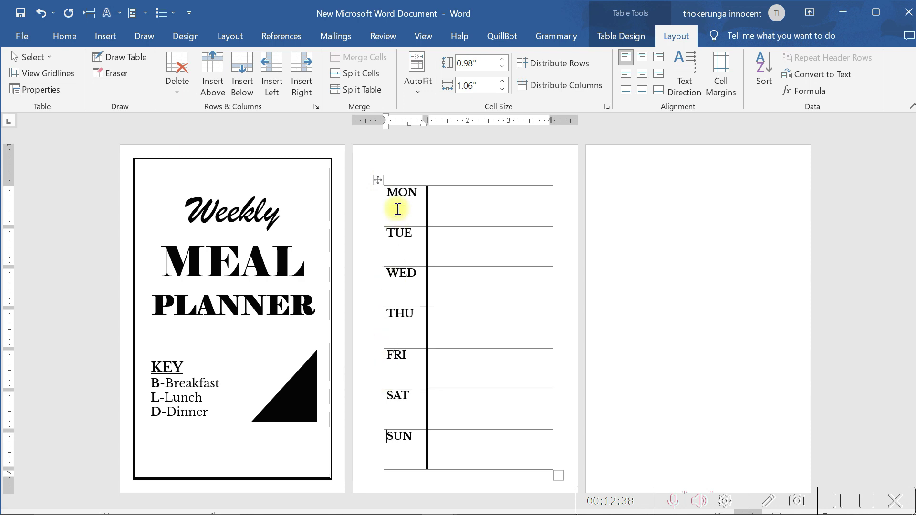
Type B in the MON row's right cell and shrink it to size 20
left_click(435, 200)
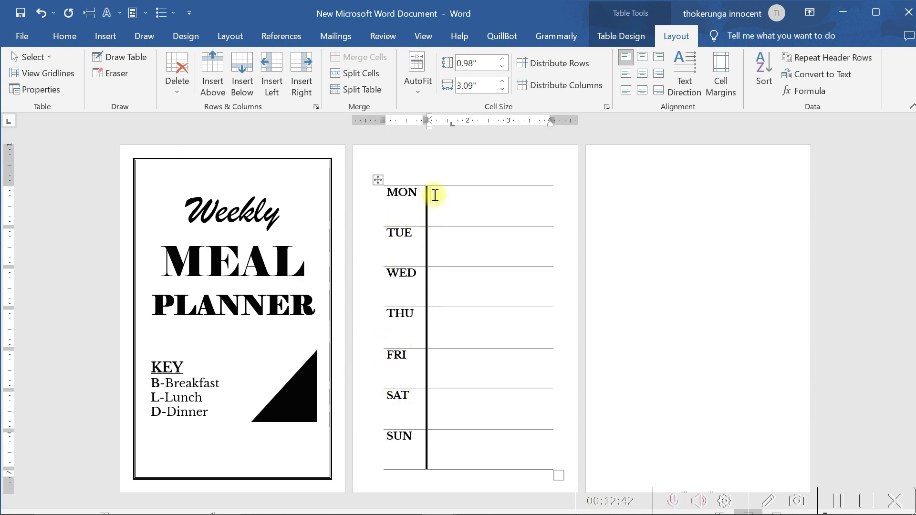
type("B")
left_click_drag(436, 194, 429, 195)
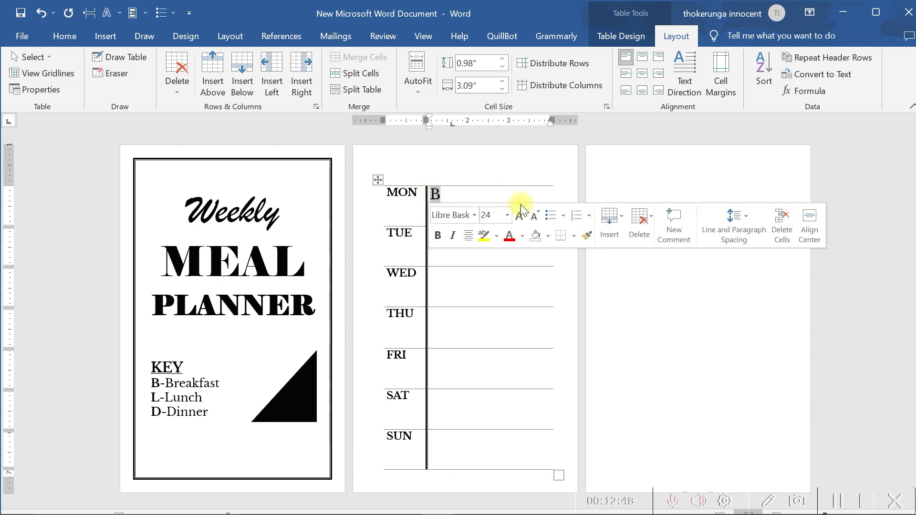
left_click(536, 215)
left_click(535, 216)
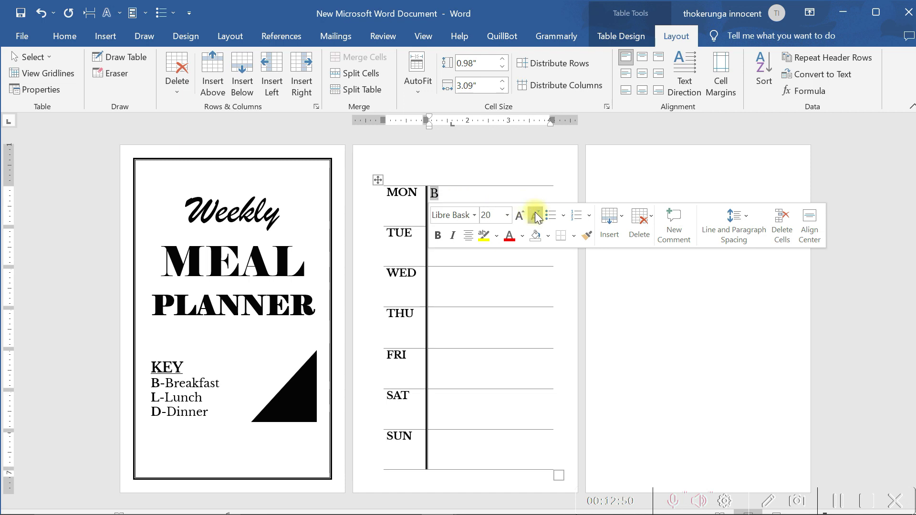
left_click(447, 193)
Add L and D on new lines below B, shrinking D to size 20
key("Return")
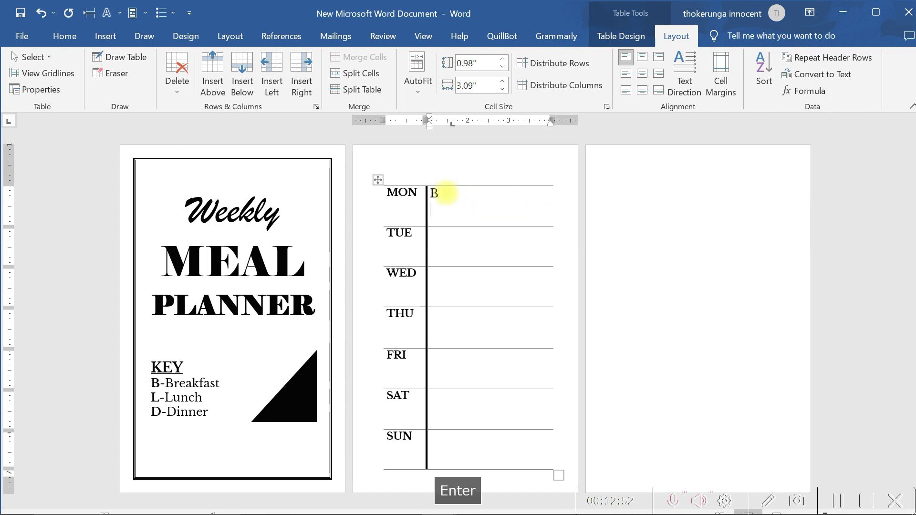
type("L")
double_click(434, 193)
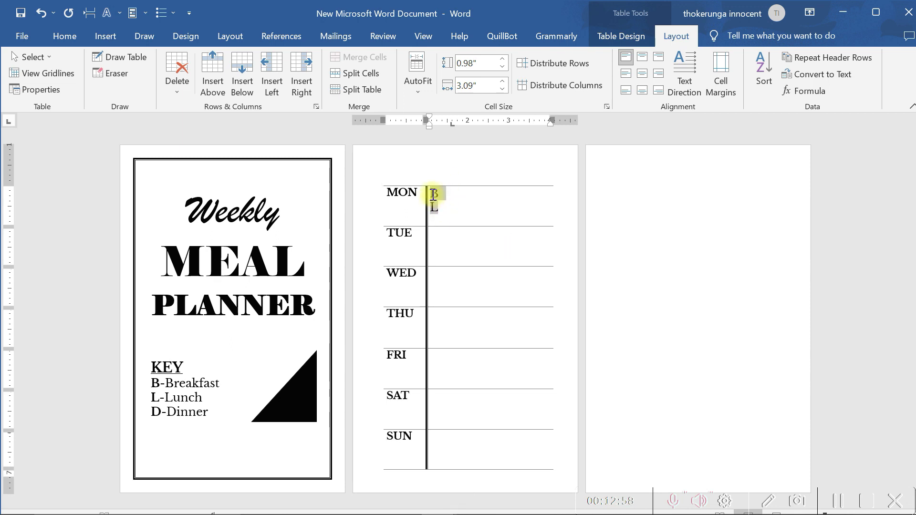
double_click(436, 194)
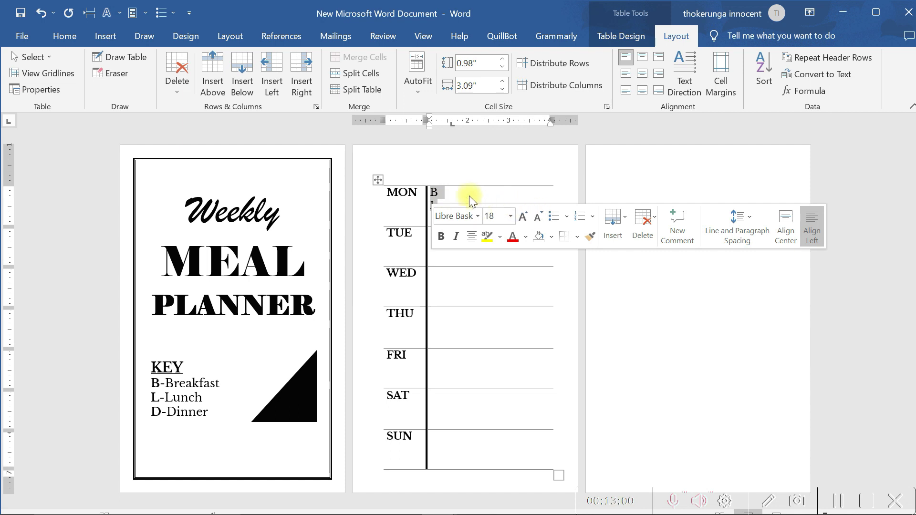
left_click(470, 197)
left_click(437, 213)
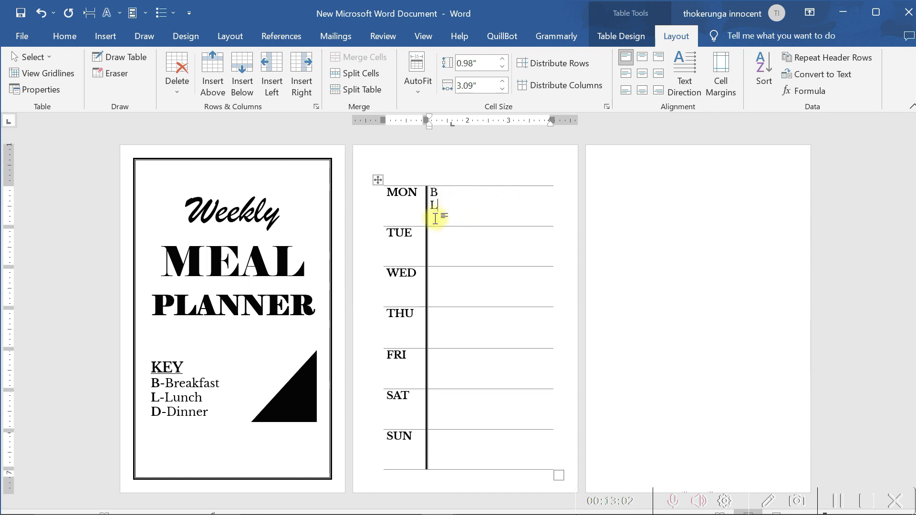
key("Return")
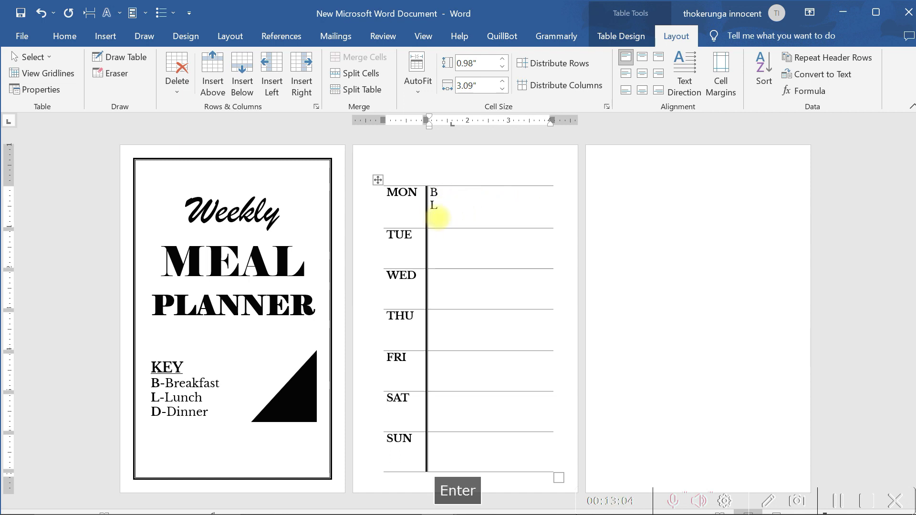
type("D")
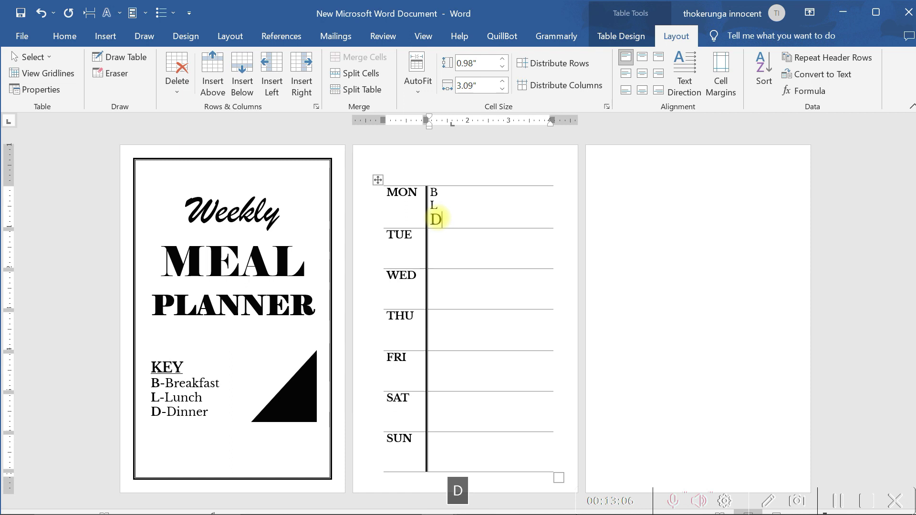
left_click_drag(446, 217, 434, 217)
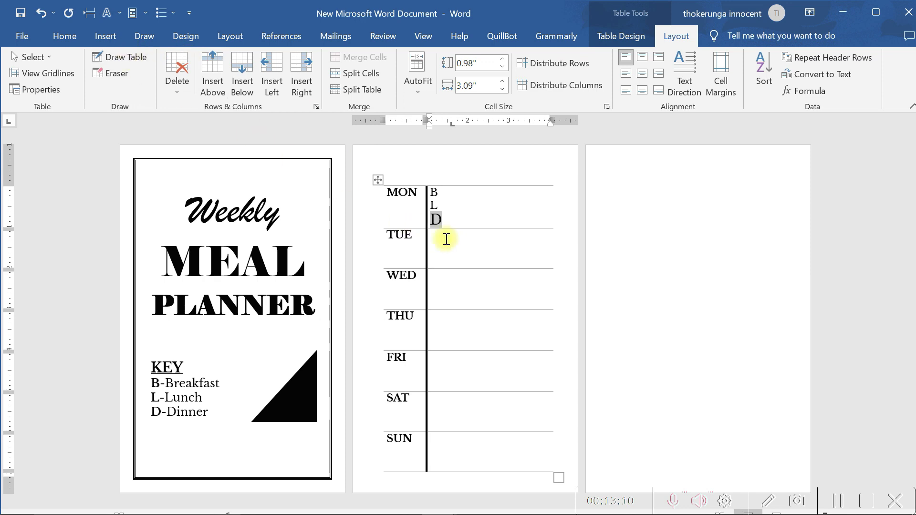
left_click_drag(442, 223, 426, 221)
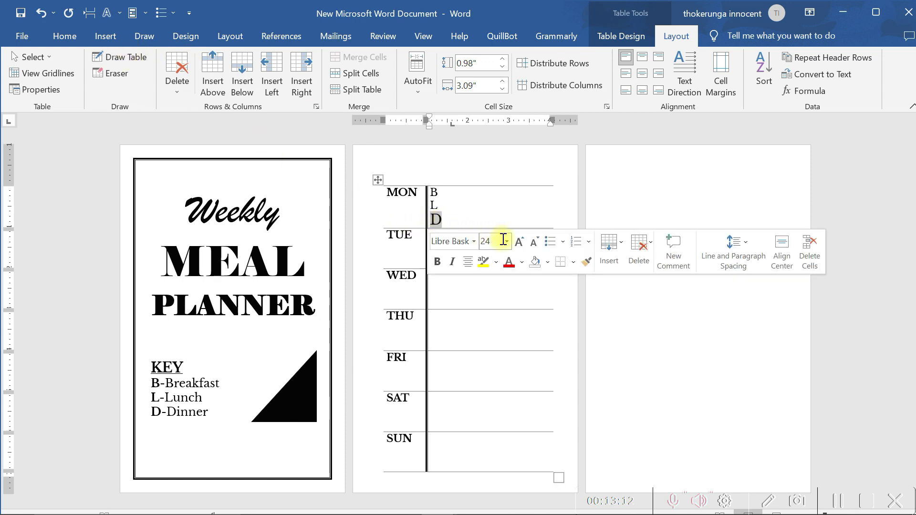
left_click(537, 243)
left_click(537, 243)
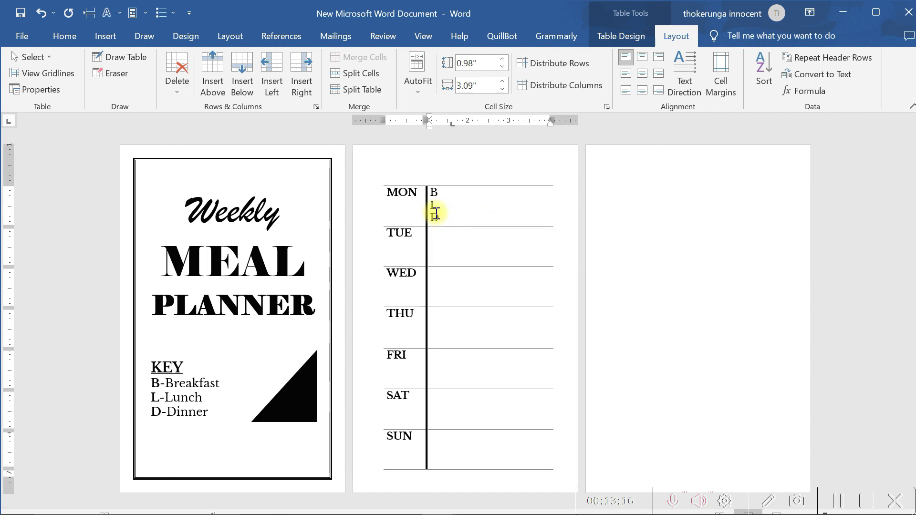
Copy the B, L, D labels from the MON row and paste them into TUE
mouse_move(436, 211)
left_mouse_down()
mouse_move(427, 197)
mouse_move(437, 217)
left_mouse_up()
right_click(434, 199)
left_click(466, 247)
left_click(435, 236)
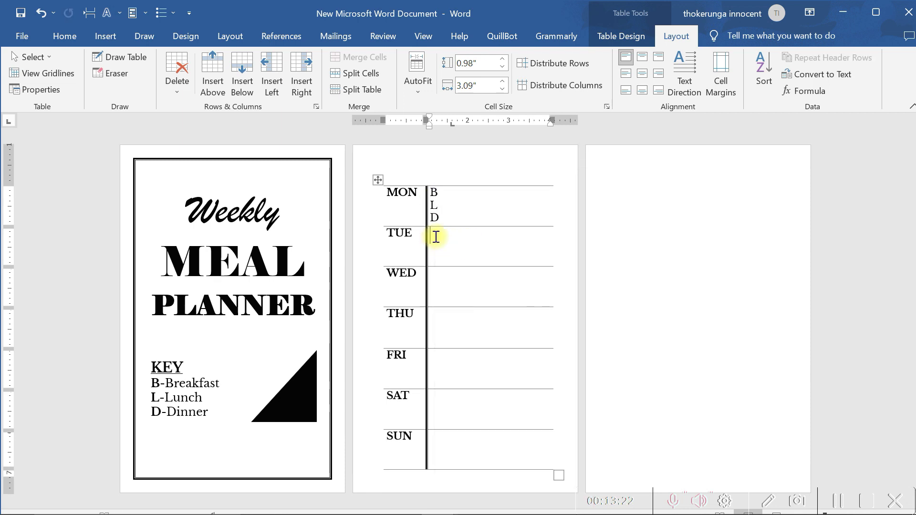
right_click(435, 237)
left_click(464, 286)
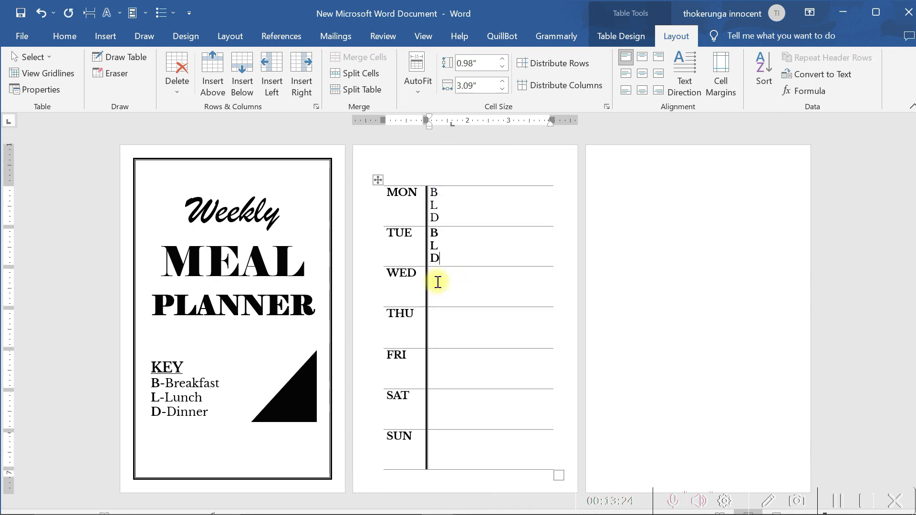
Paste the B, L, D labels into the WED, THU, FRI, SAT and SUN rows
right_click(437, 282)
left_click(457, 289)
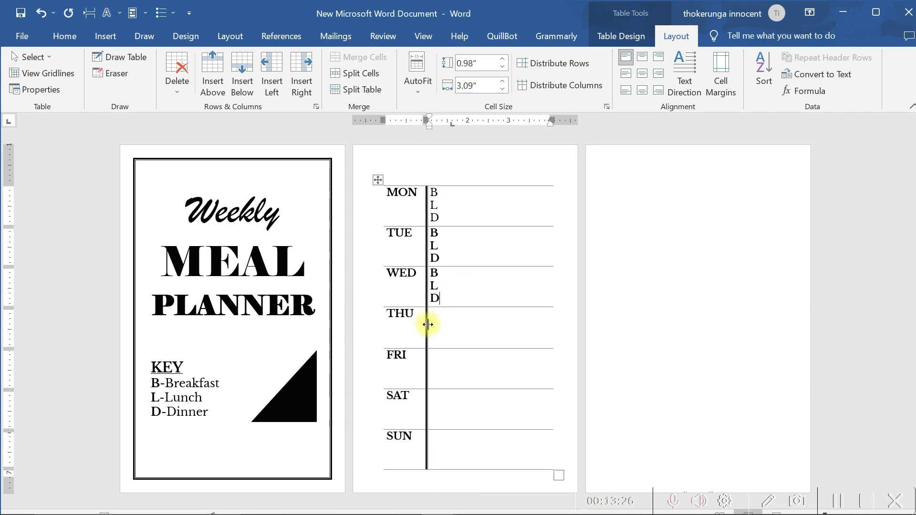
right_click(438, 321)
left_click(461, 92)
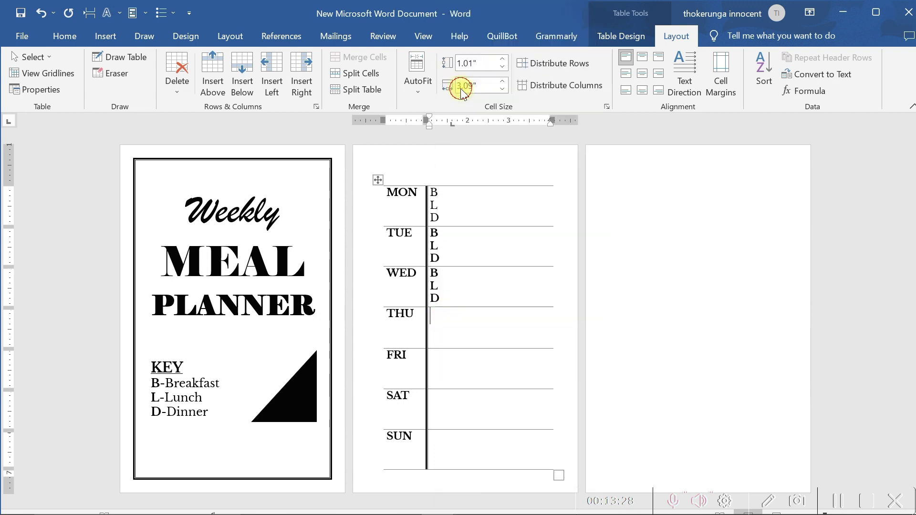
right_click(444, 357)
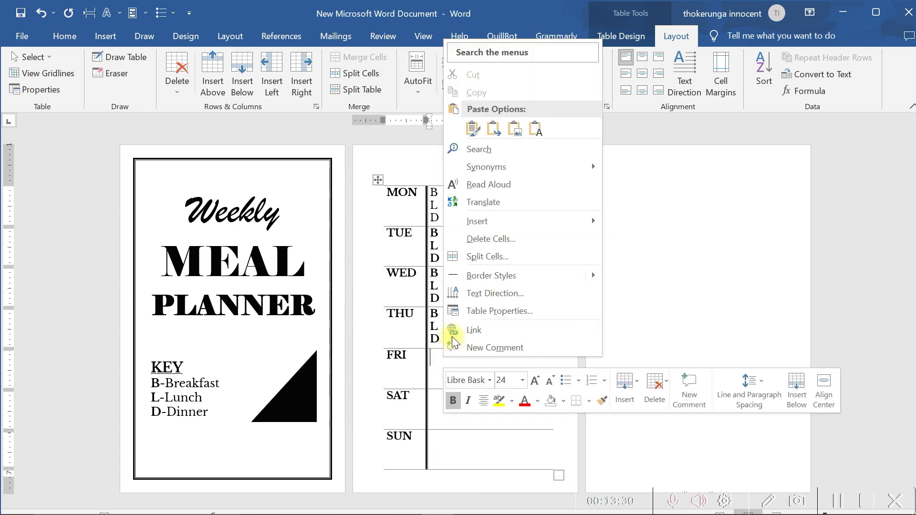
left_click(479, 128)
right_click(442, 405)
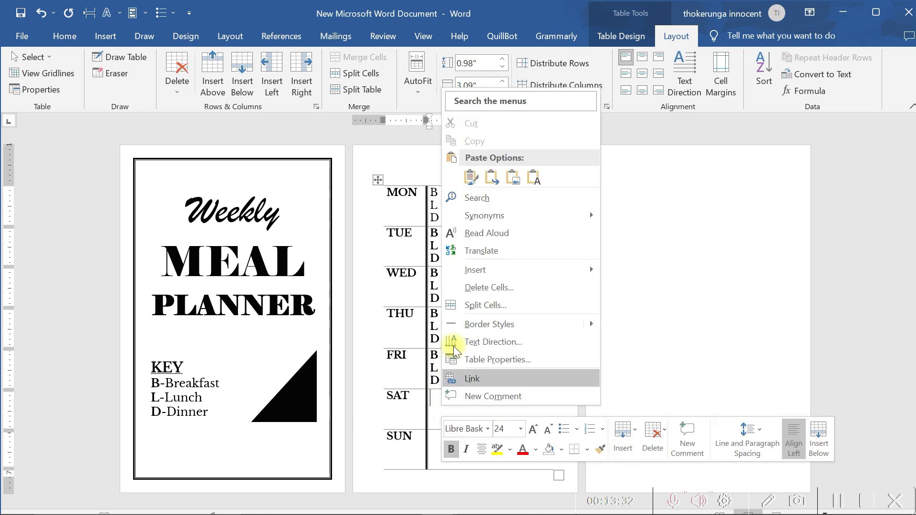
left_click(472, 178)
right_click(444, 446)
left_click(471, 216)
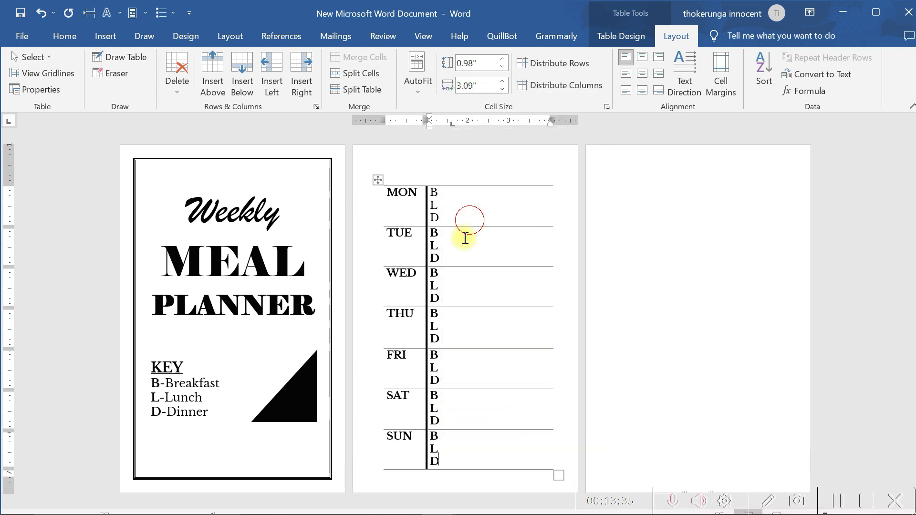
left_click(600, 309)
left_click(580, 341)
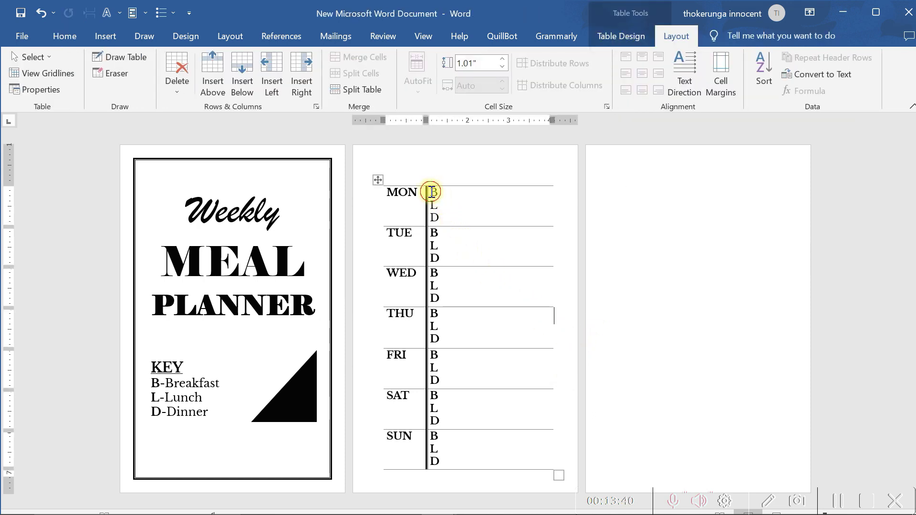
left_click_drag(433, 198, 432, 447)
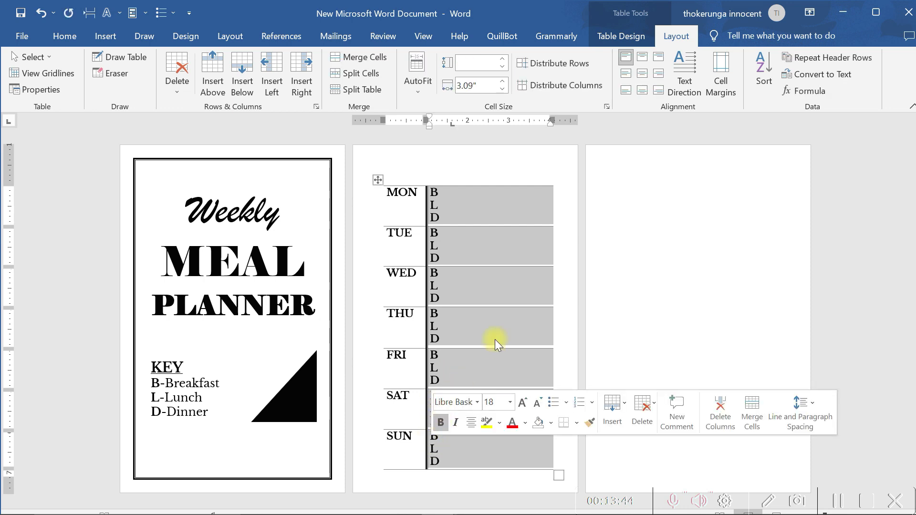
left_click(559, 219)
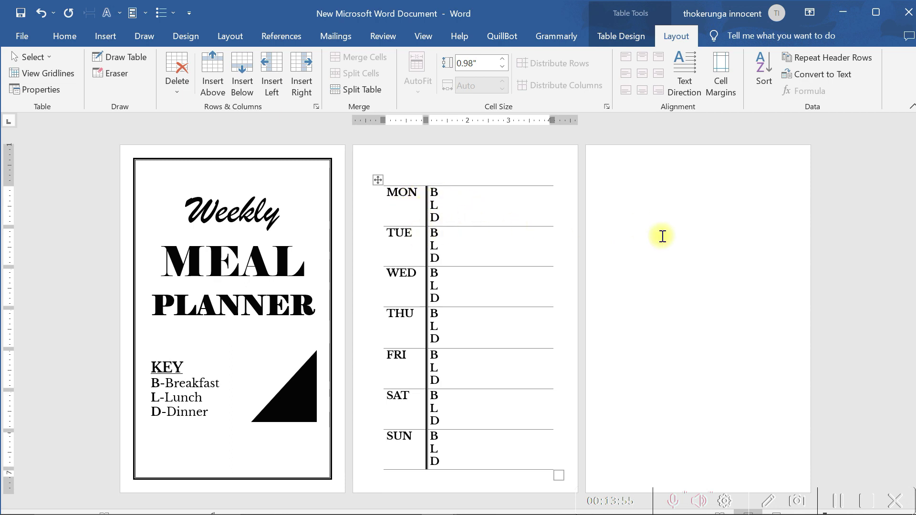
left_click(663, 239)
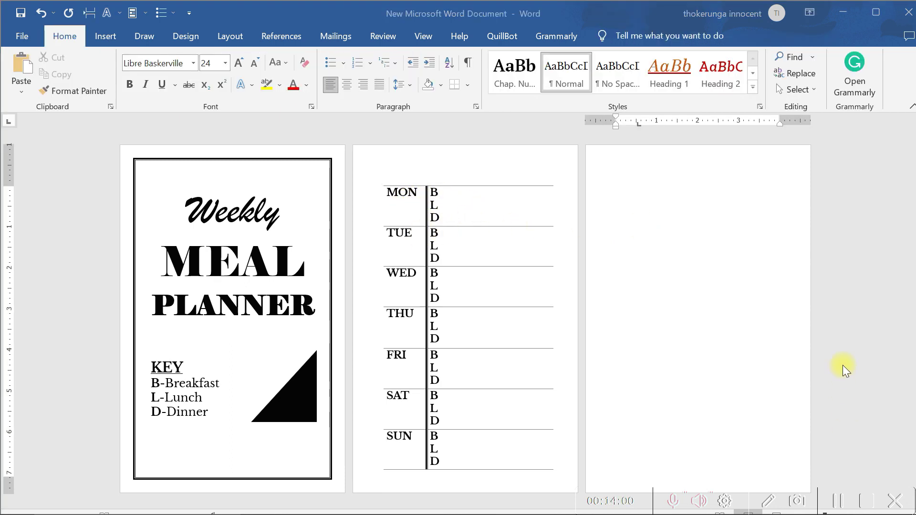